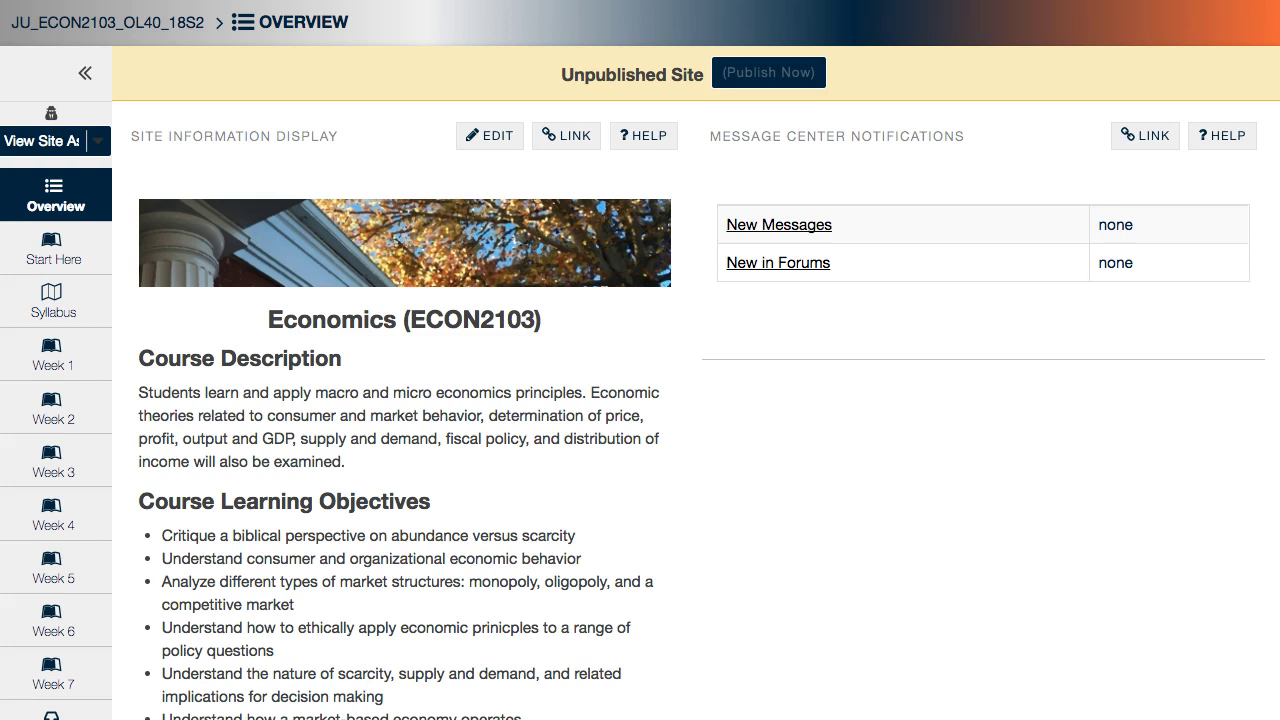
Open the assessment "P 8.3 Two Main Methods of Measuring GDP" for editing from the course's Tests & Quizzes.
scroll(372, 541, "down", 5)
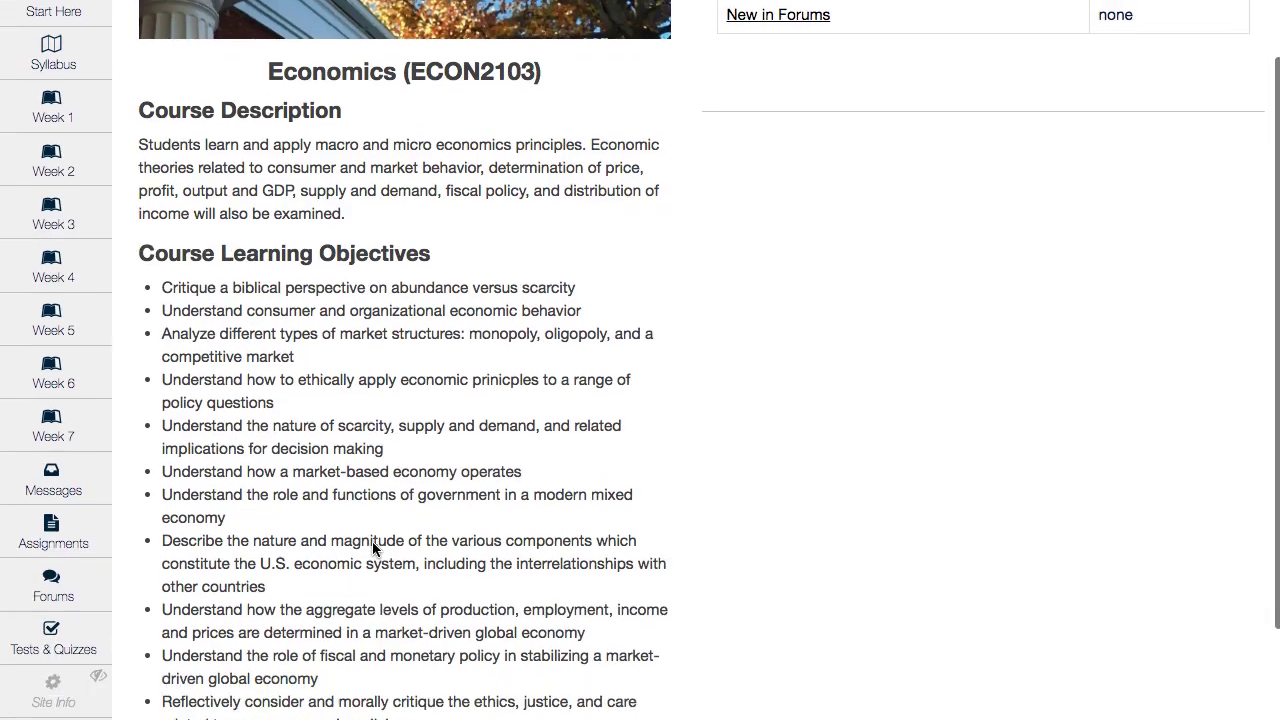
left_click(65, 632)
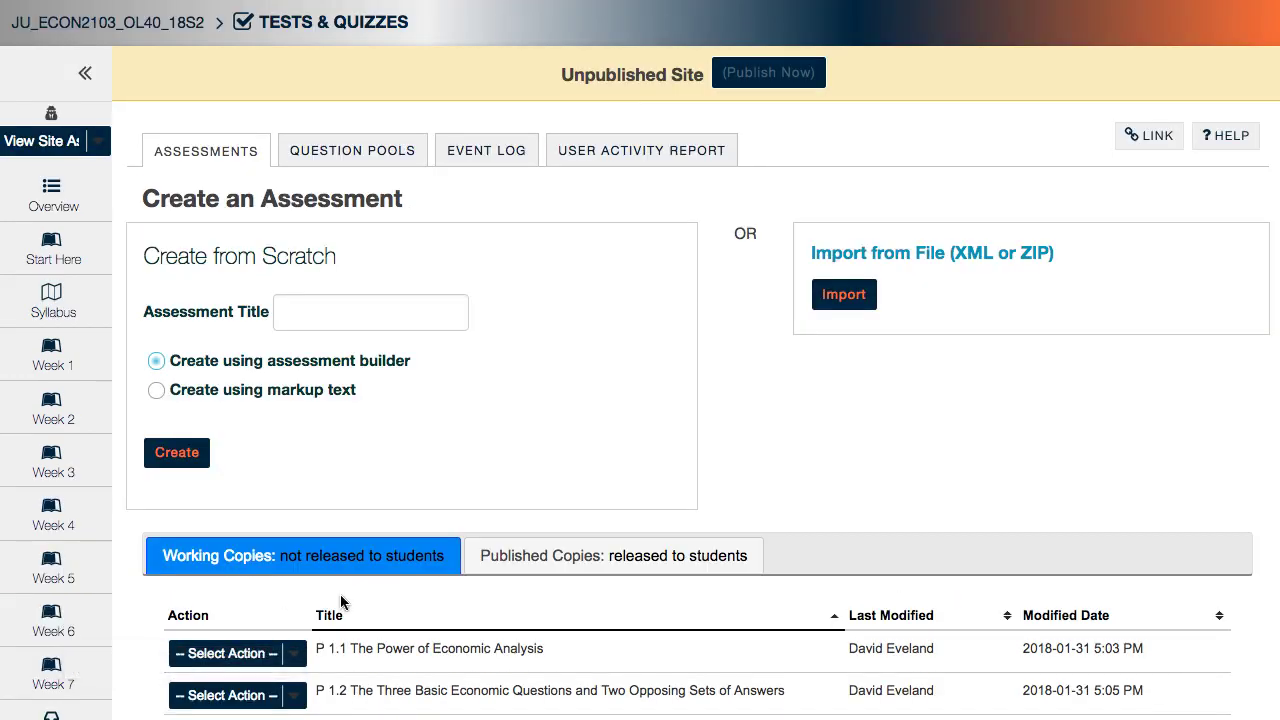
scroll(340, 600, "down", 12)
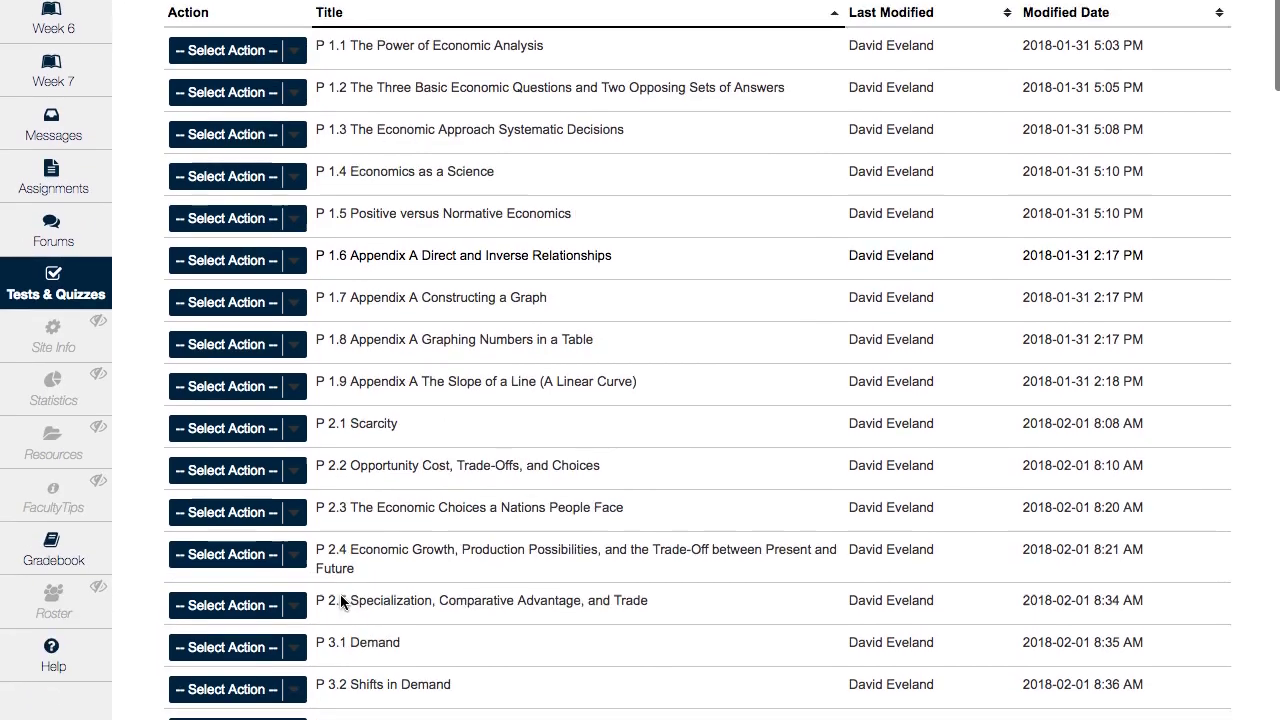
scroll(340, 600, "down", 6)
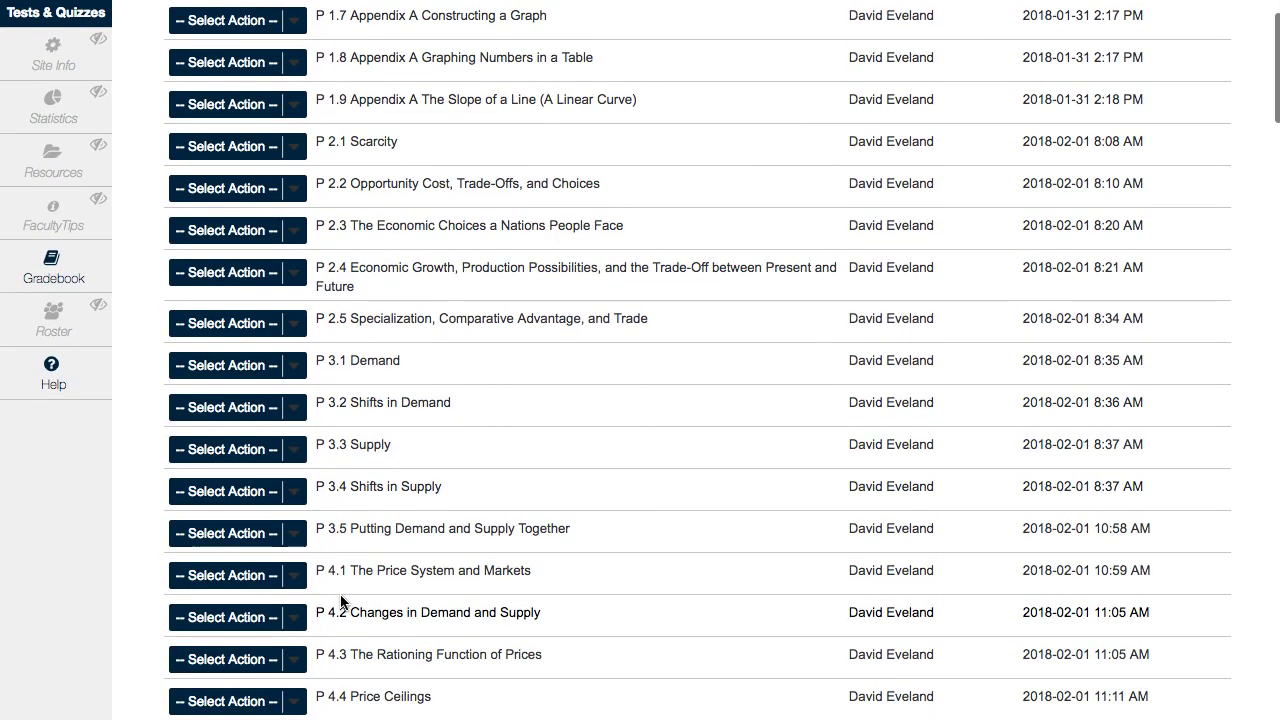
scroll(340, 600, "down", 13)
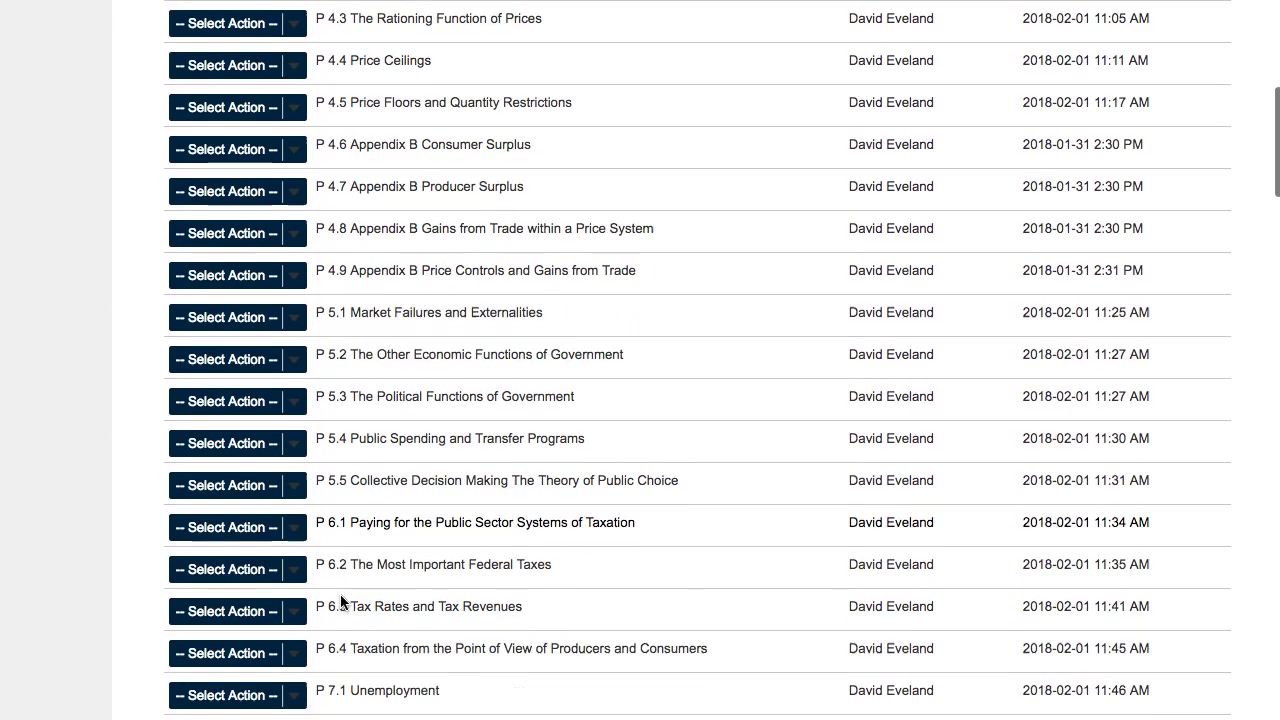
scroll(340, 598, "down", 8)
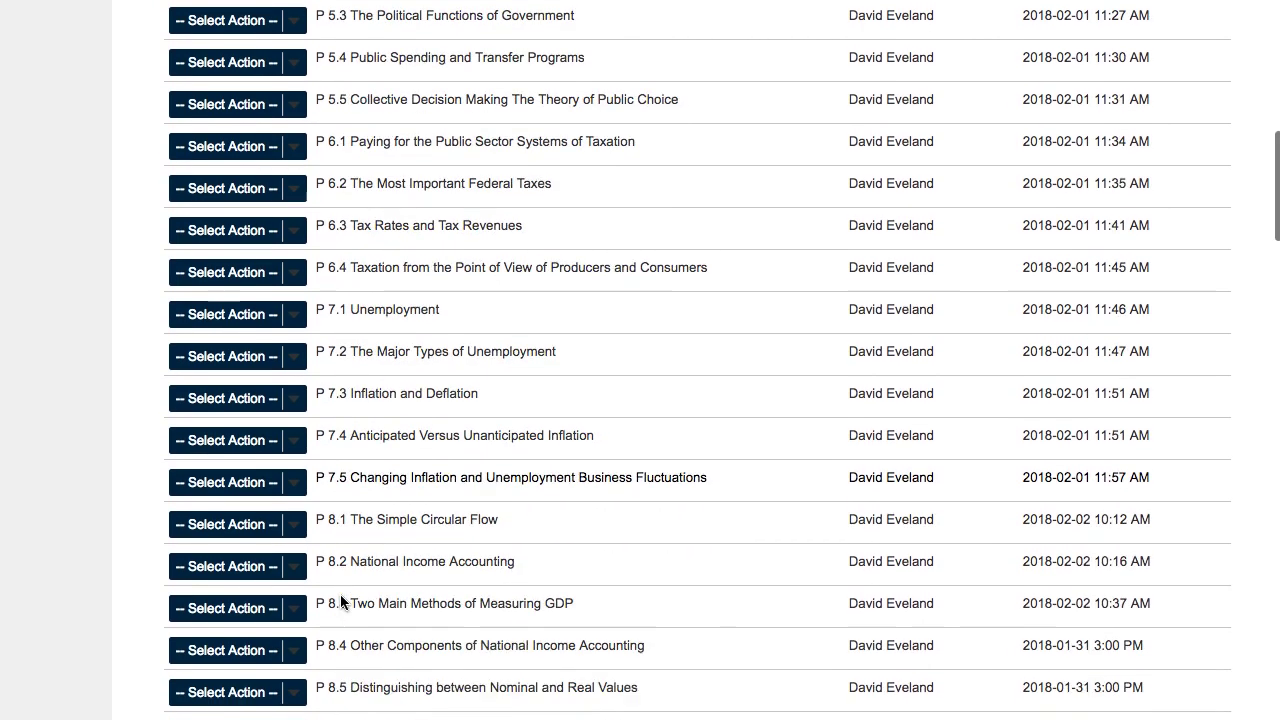
scroll(340, 594, "down", 1)
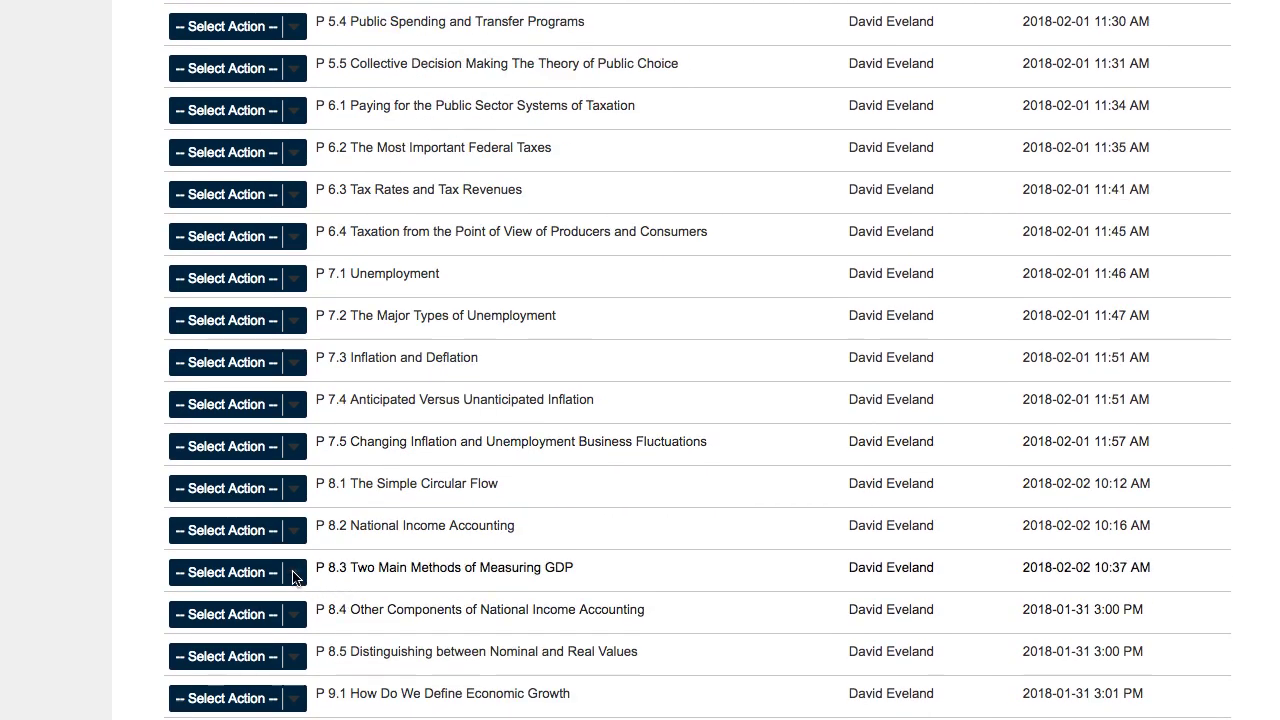
left_click(292, 570)
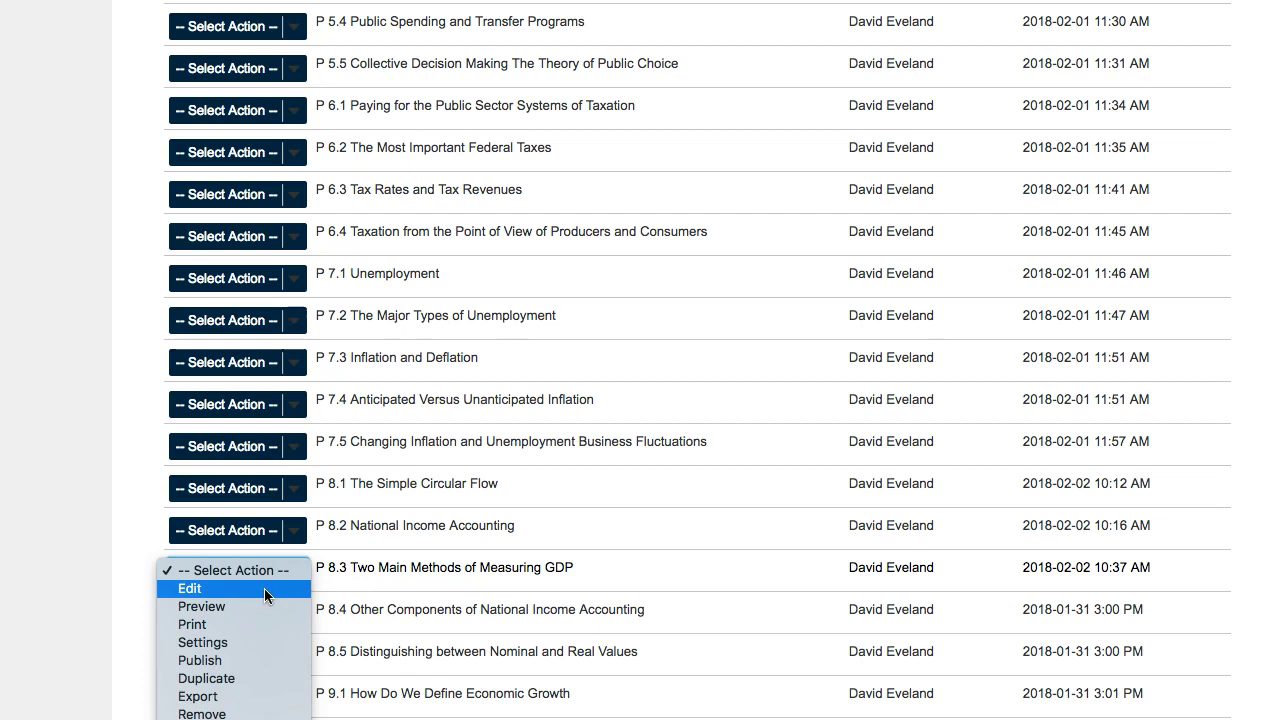
left_click(264, 588)
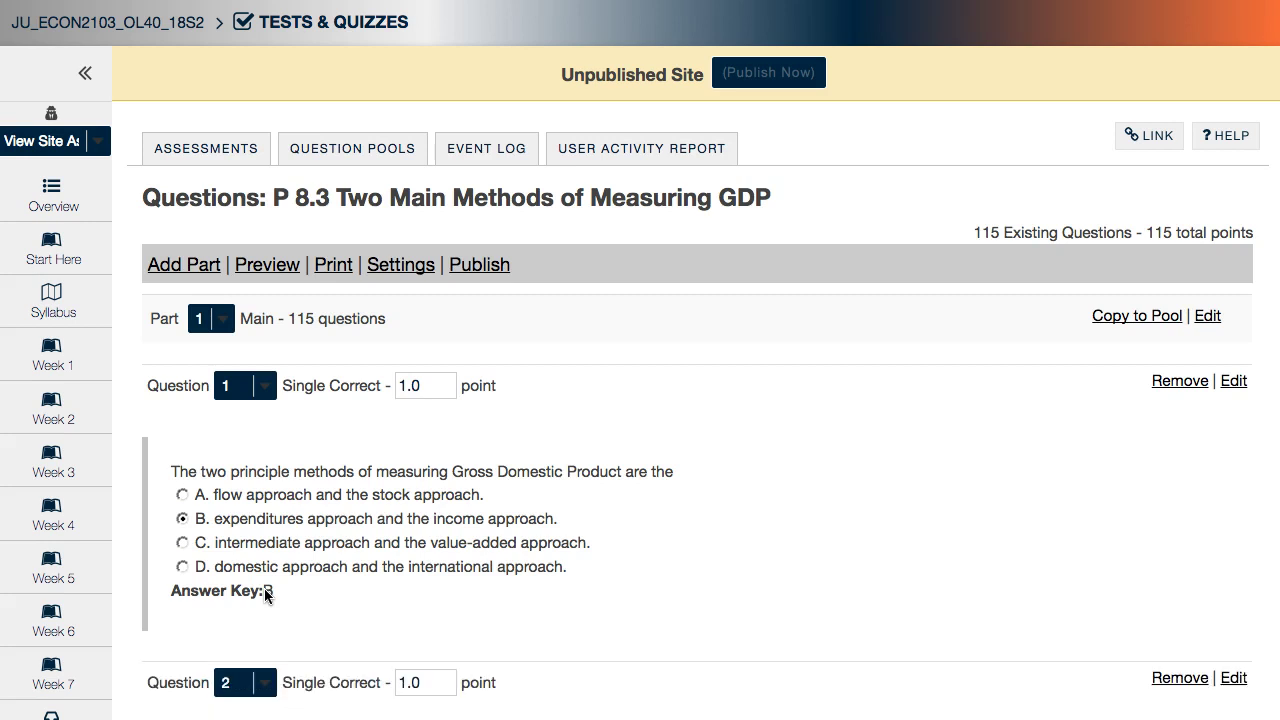
Search the P 8.3 questions for "above" to check the table image in question 38.
left_click_drag(289, 318, 379, 320)
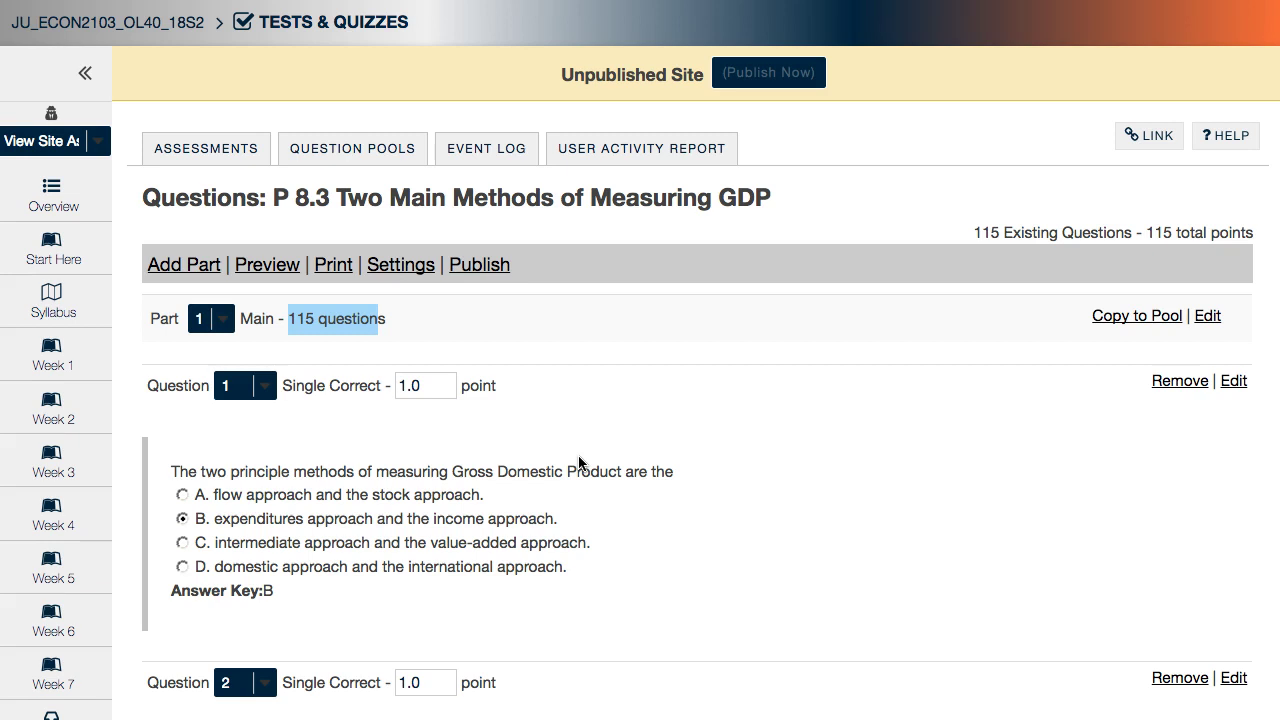
scroll(580, 523, "down", 5)
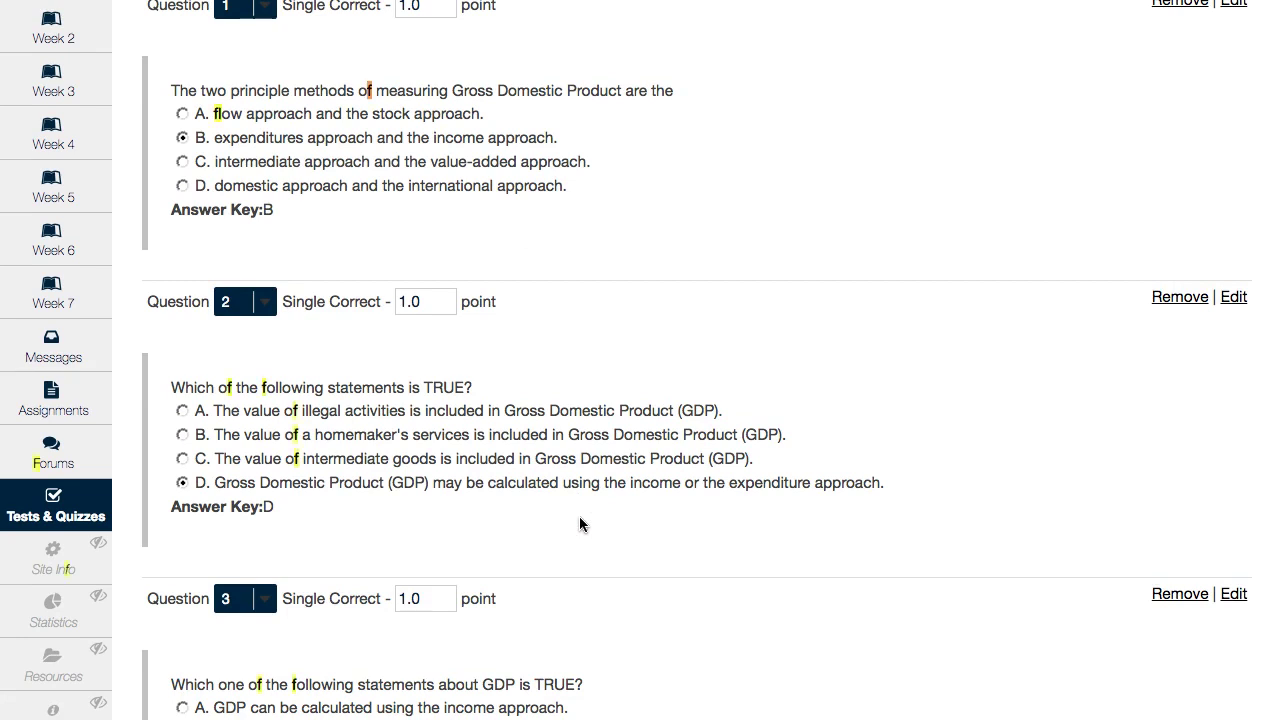
scroll(580, 523, "down", 8)
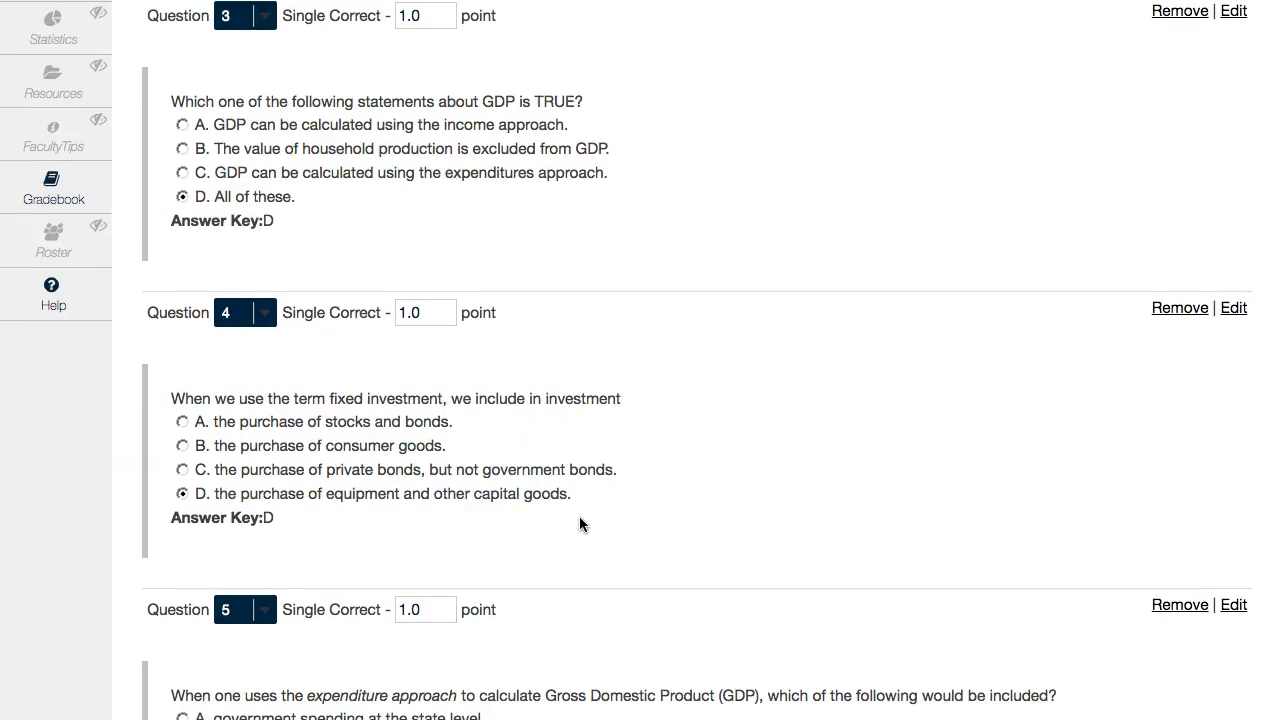
type("above")
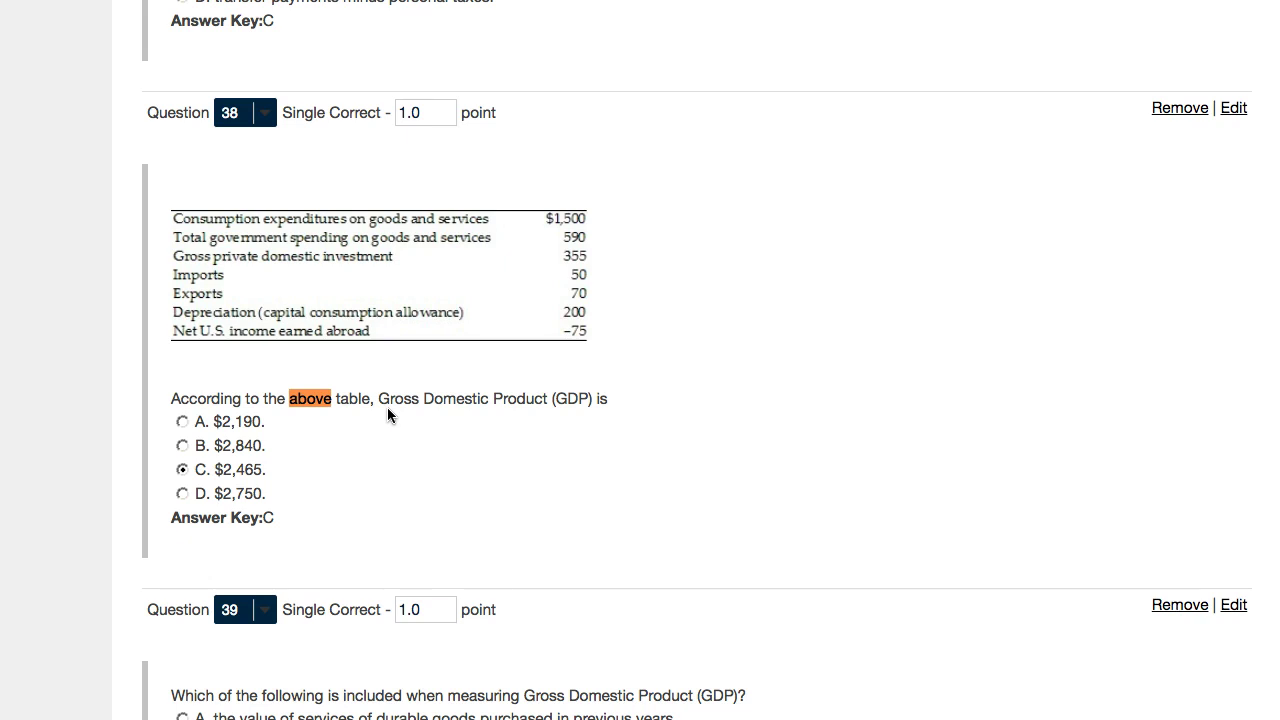
key("Home")
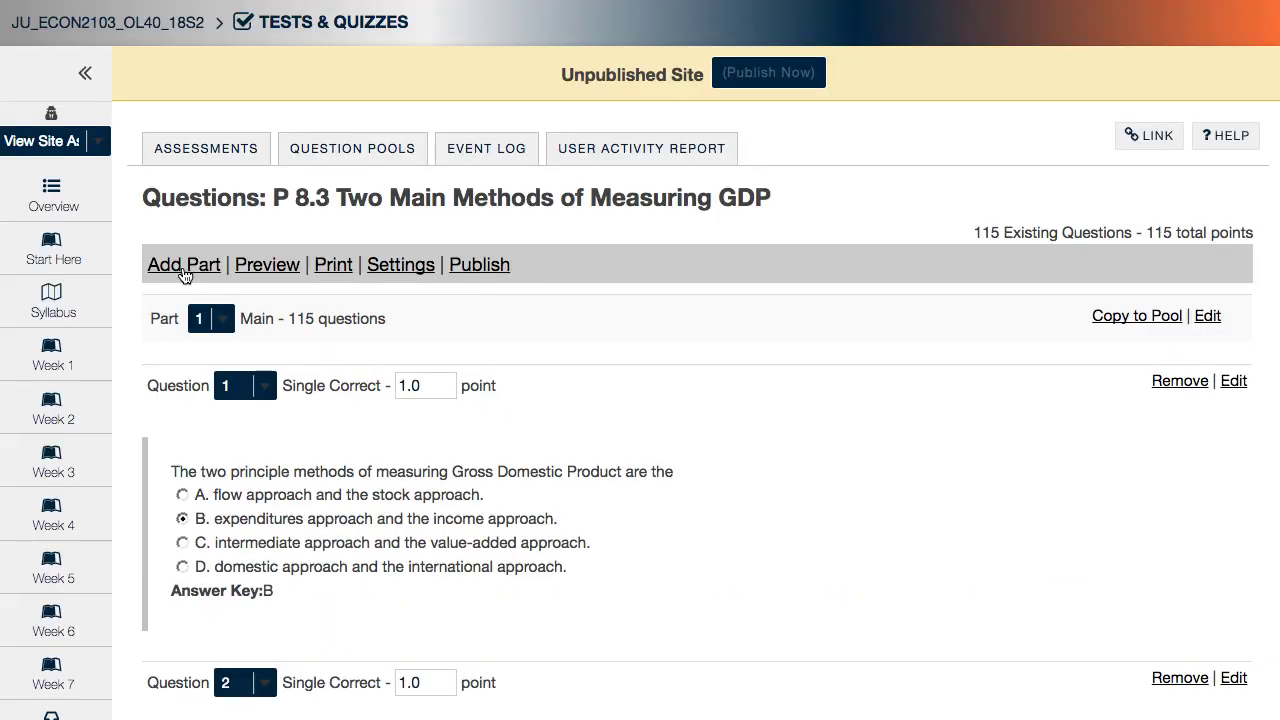
Return to the assessments list and open "P 8.4 Other Components of National Income Accounting" for editing.
left_click(207, 158)
scroll(472, 516, "down", 20)
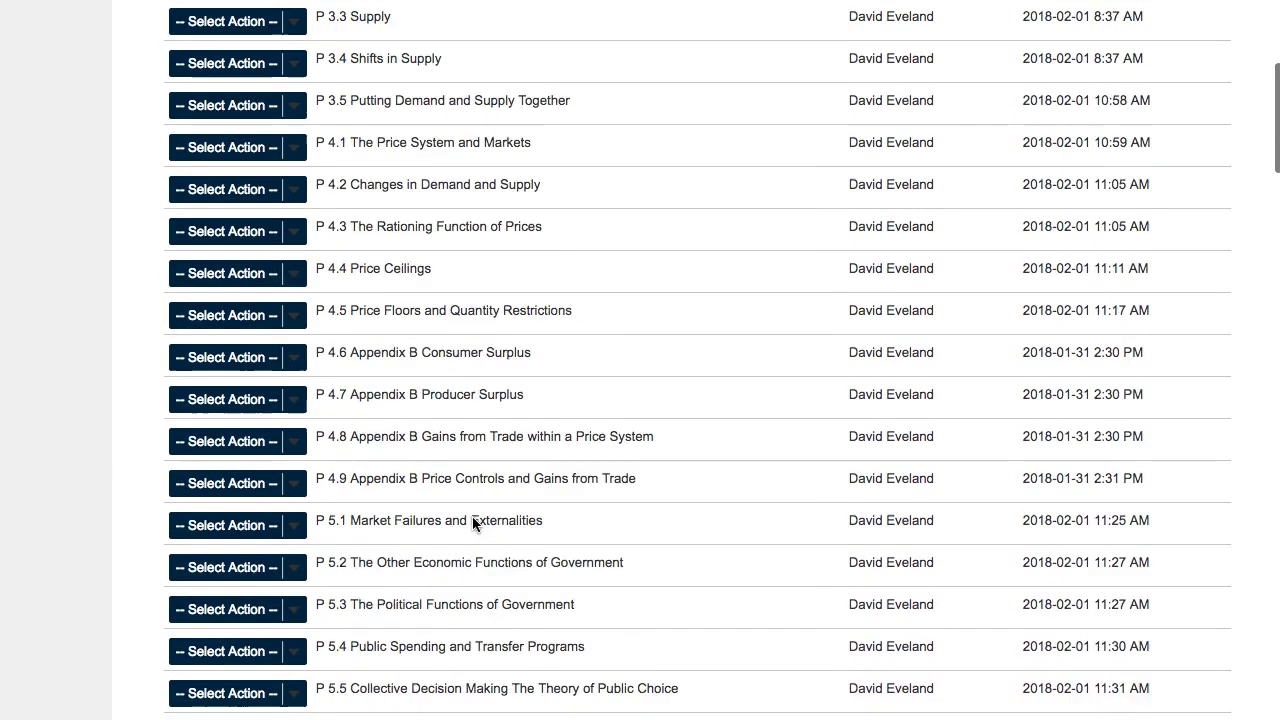
scroll(472, 516, "down", 3)
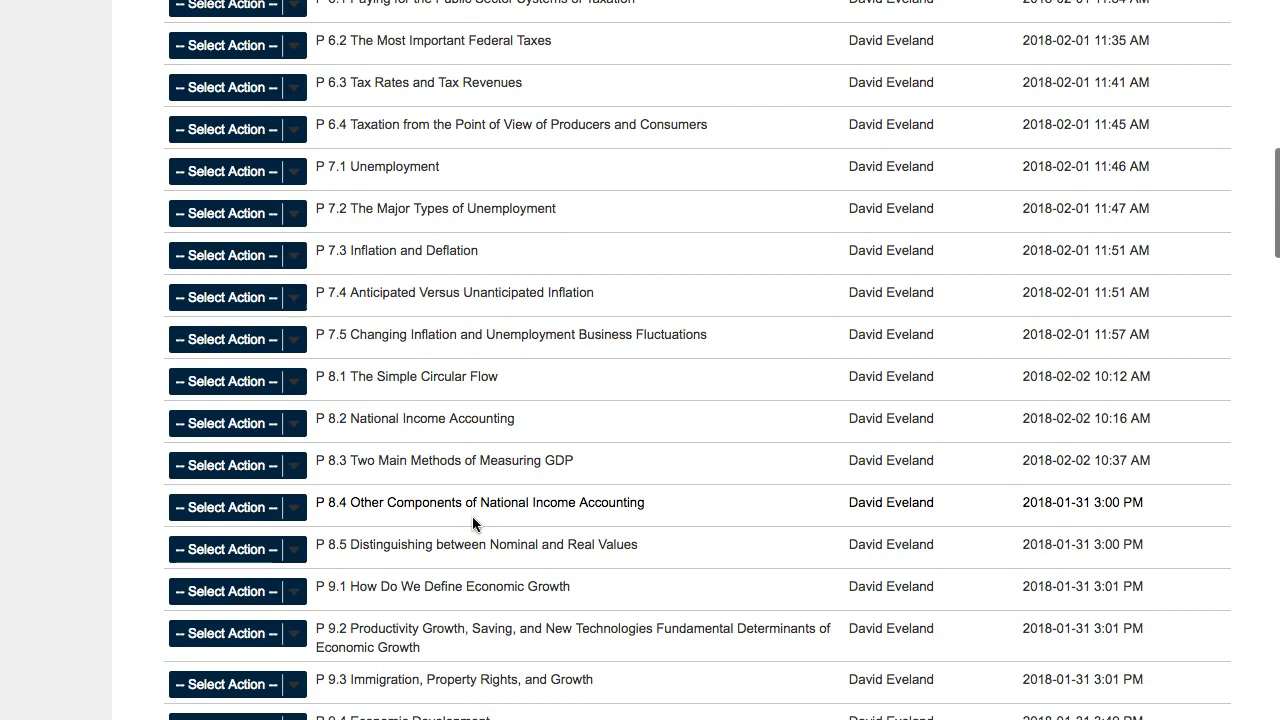
left_click(294, 509)
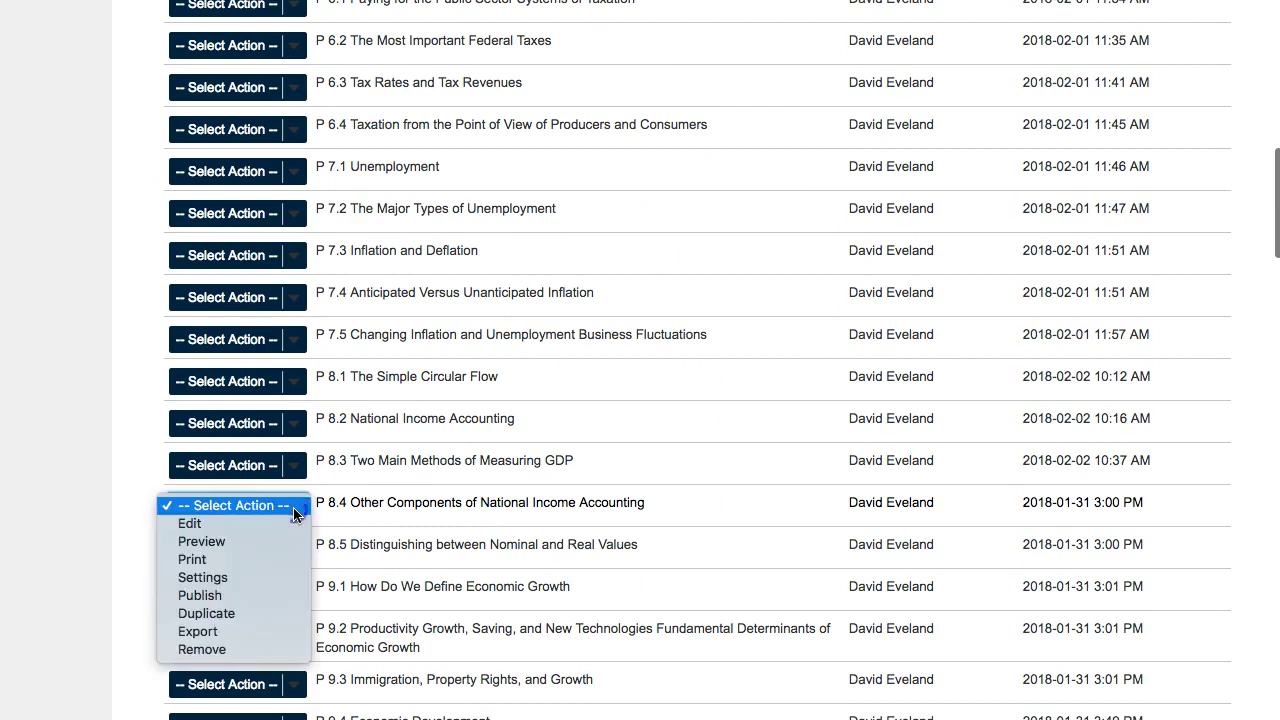
left_click(246, 525)
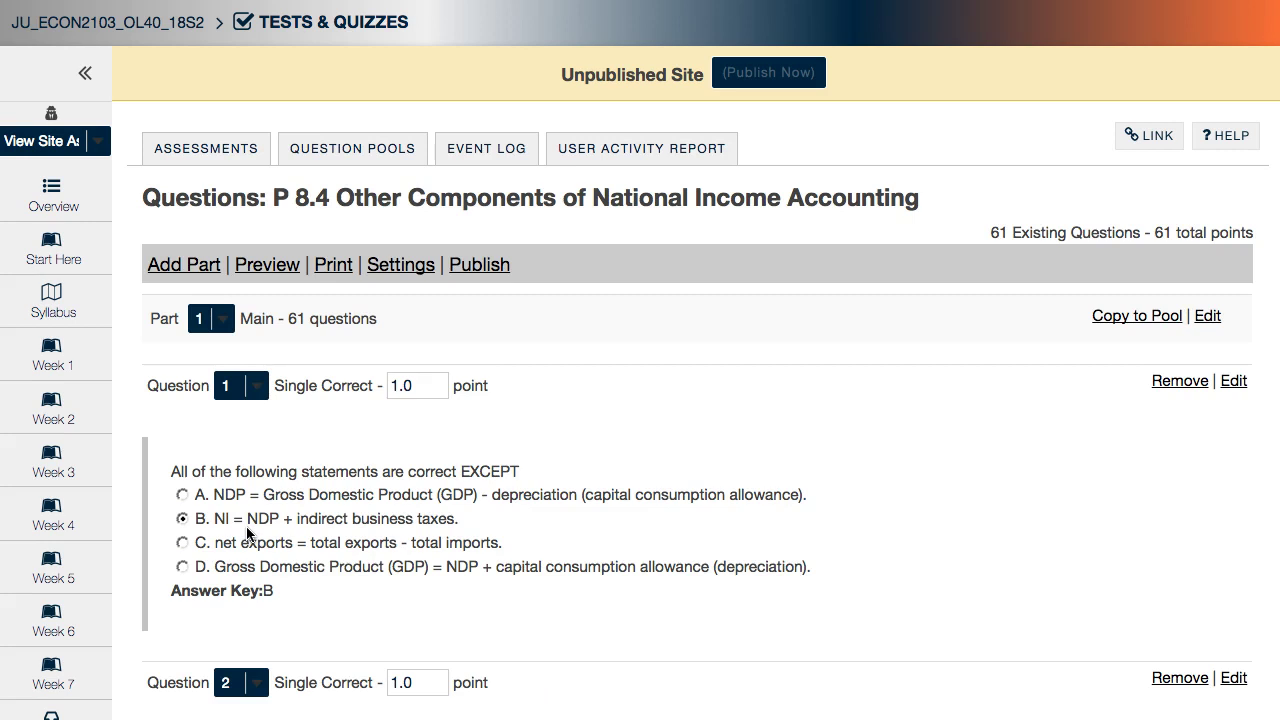
Search the P 8.4 questions for "above" and examine the table images in questions 36 and 37.
triple_click(247, 528)
triple_click(300, 542)
scroll(337, 531, "down", 3)
left_click(337, 537)
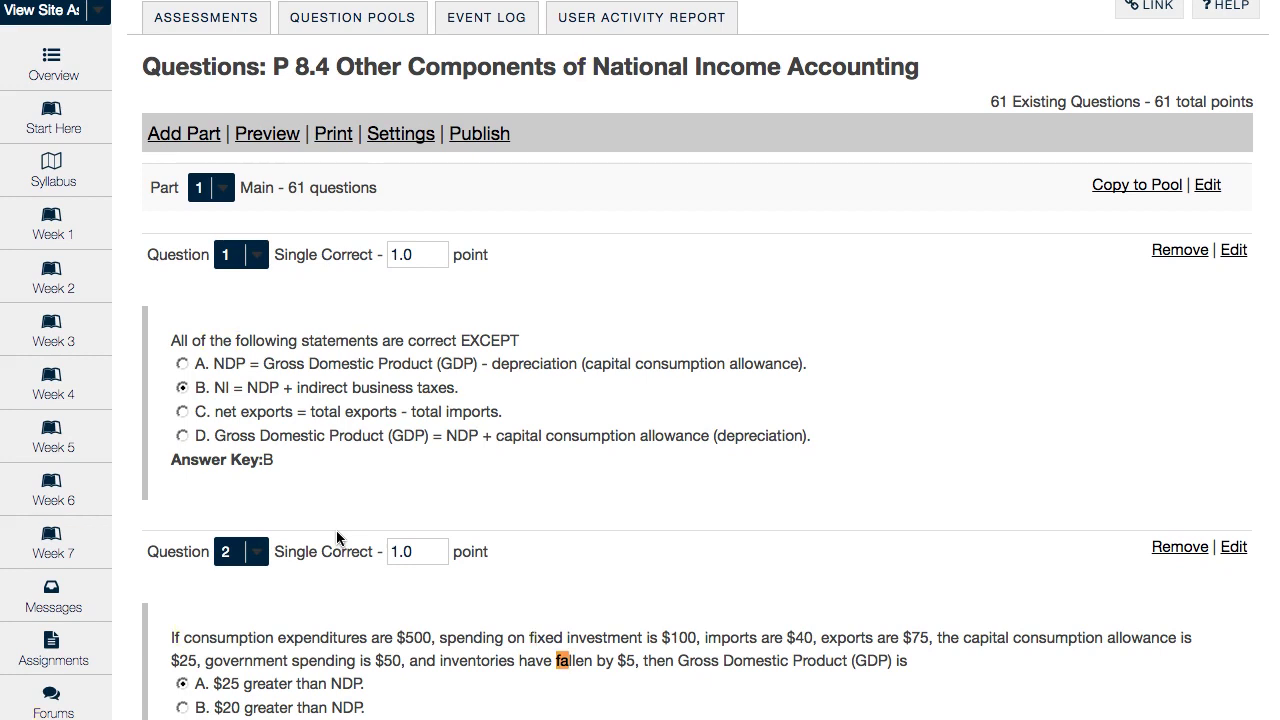
scroll(337, 537, "down", 5)
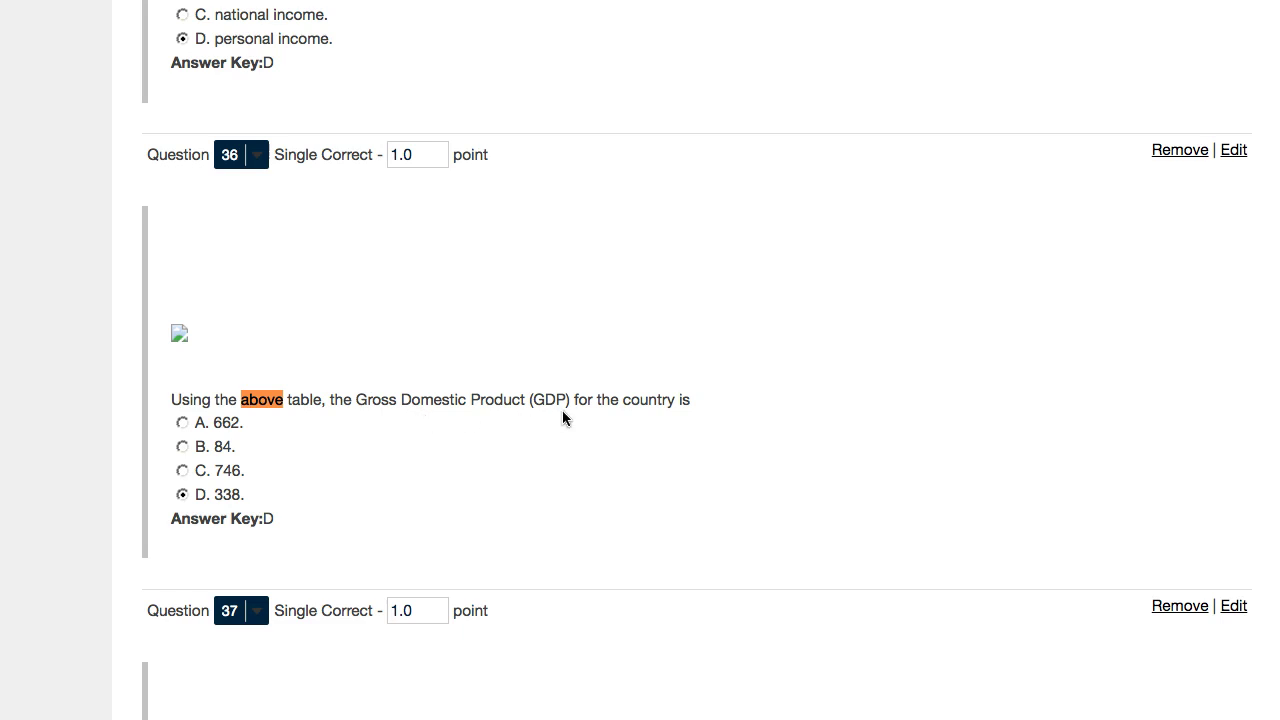
double_click(229, 470)
left_click(267, 493)
scroll(712, 502, "down", 7)
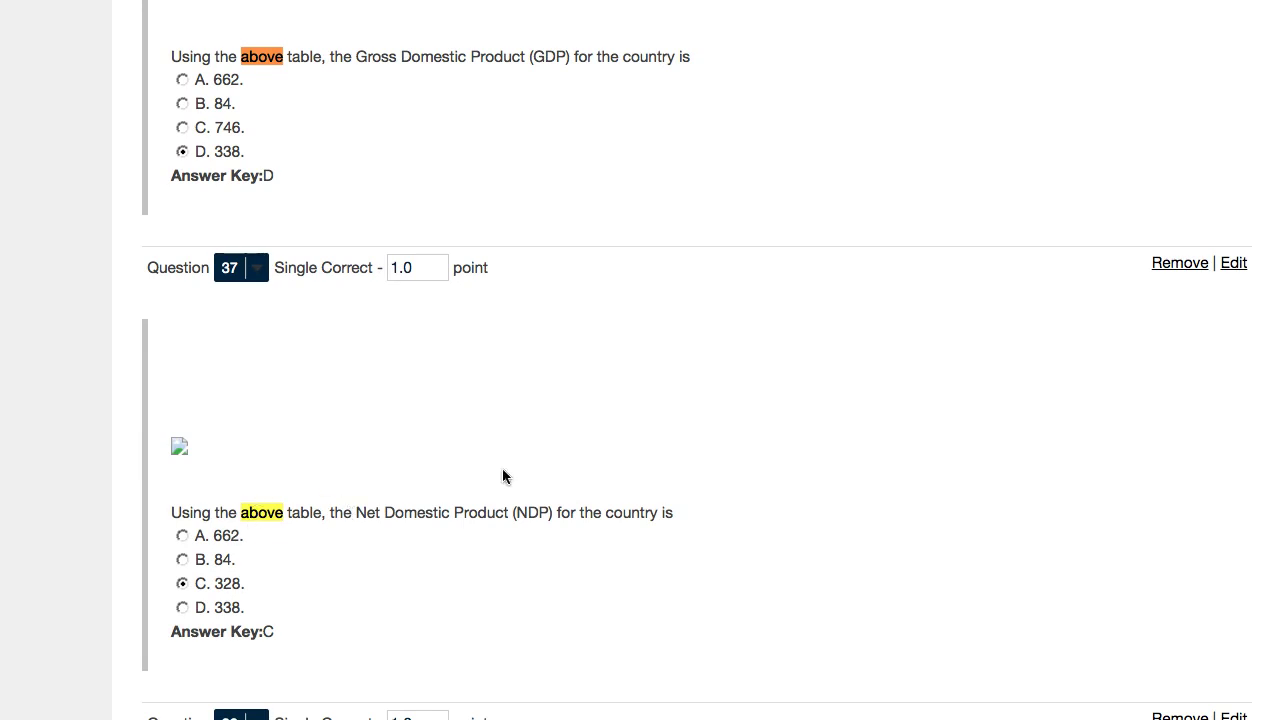
key("Home")
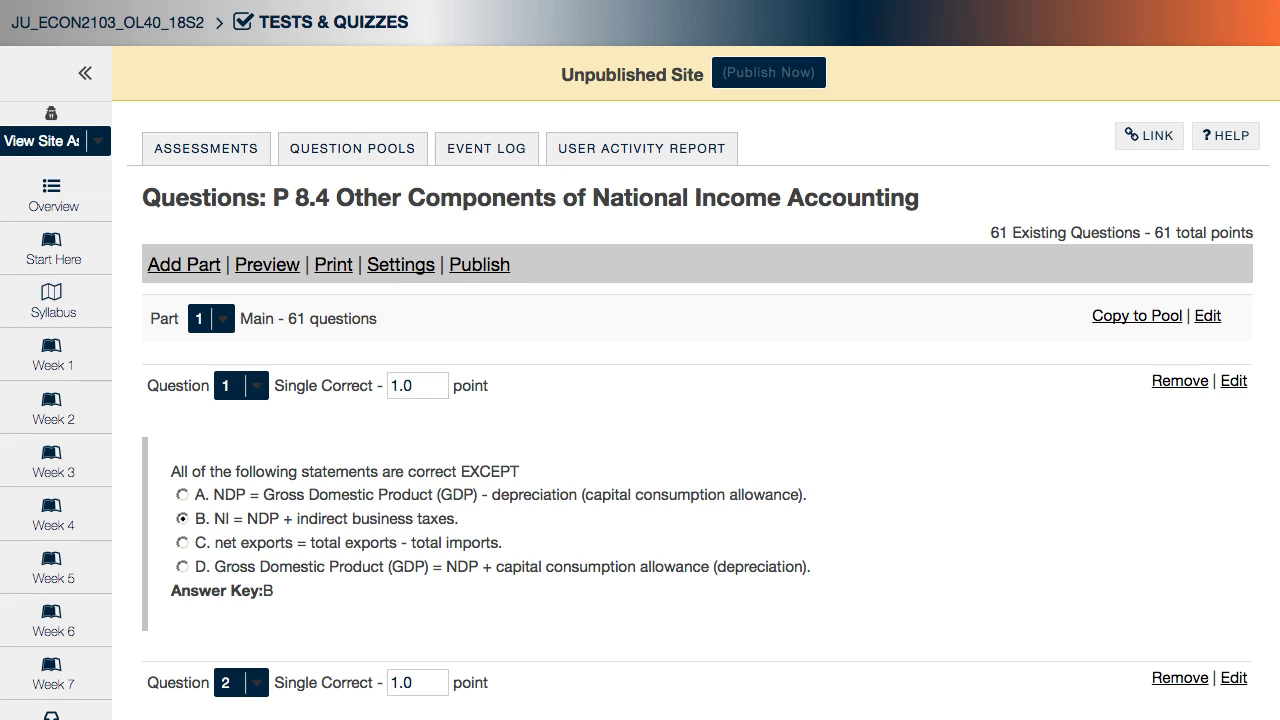
Review the first few questions of P 8.4 and select the assessment's full title in the page heading.
scroll(524, 603, "down", 6)
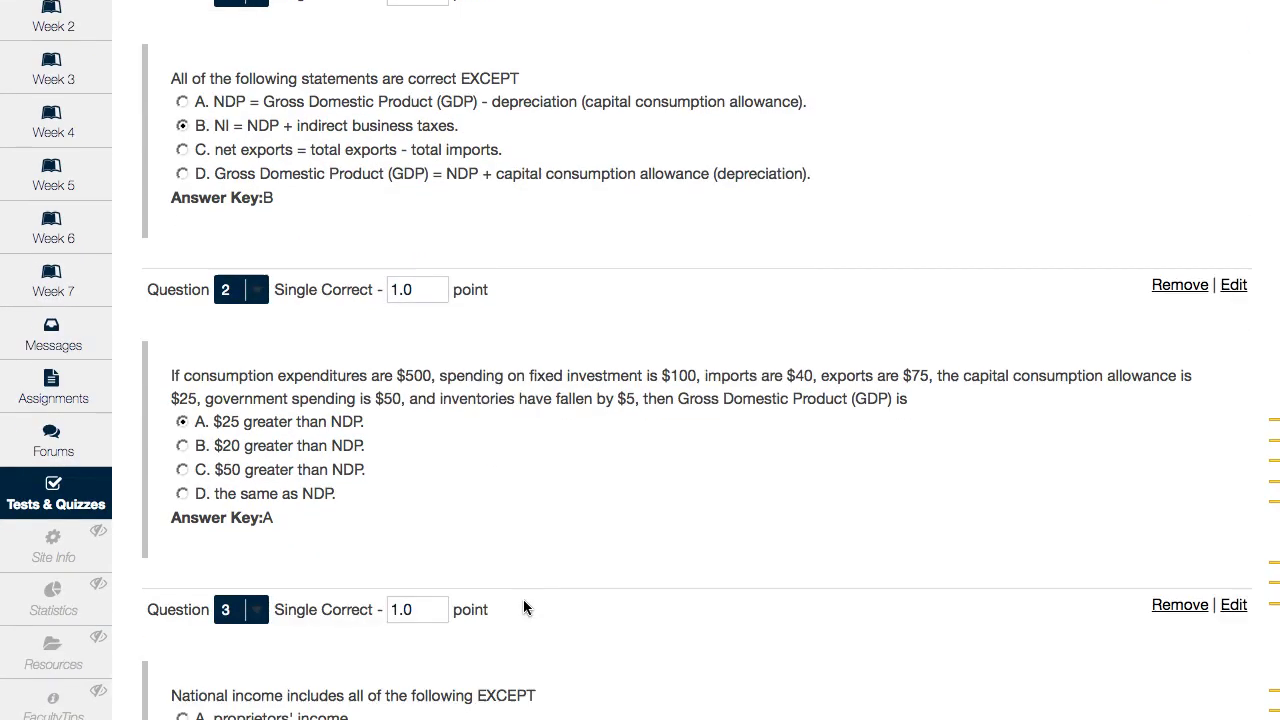
scroll(523, 607, "down", 1)
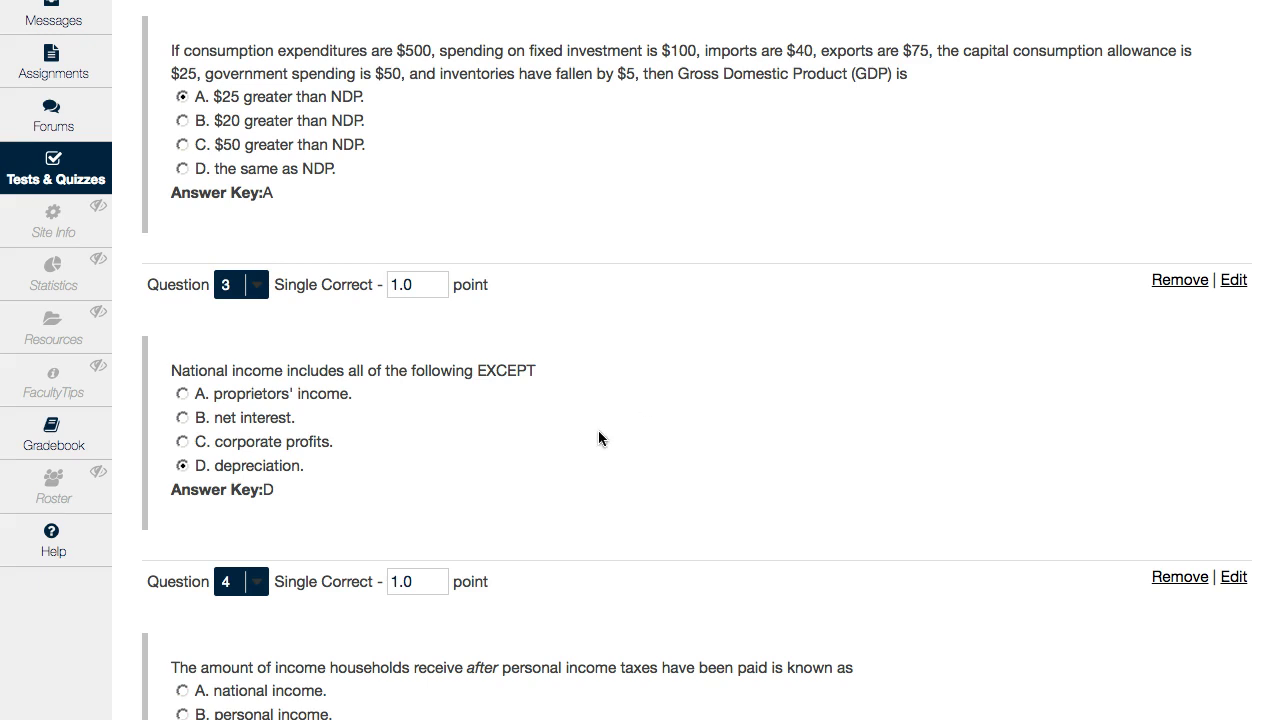
scroll(598, 432, "down", 3)
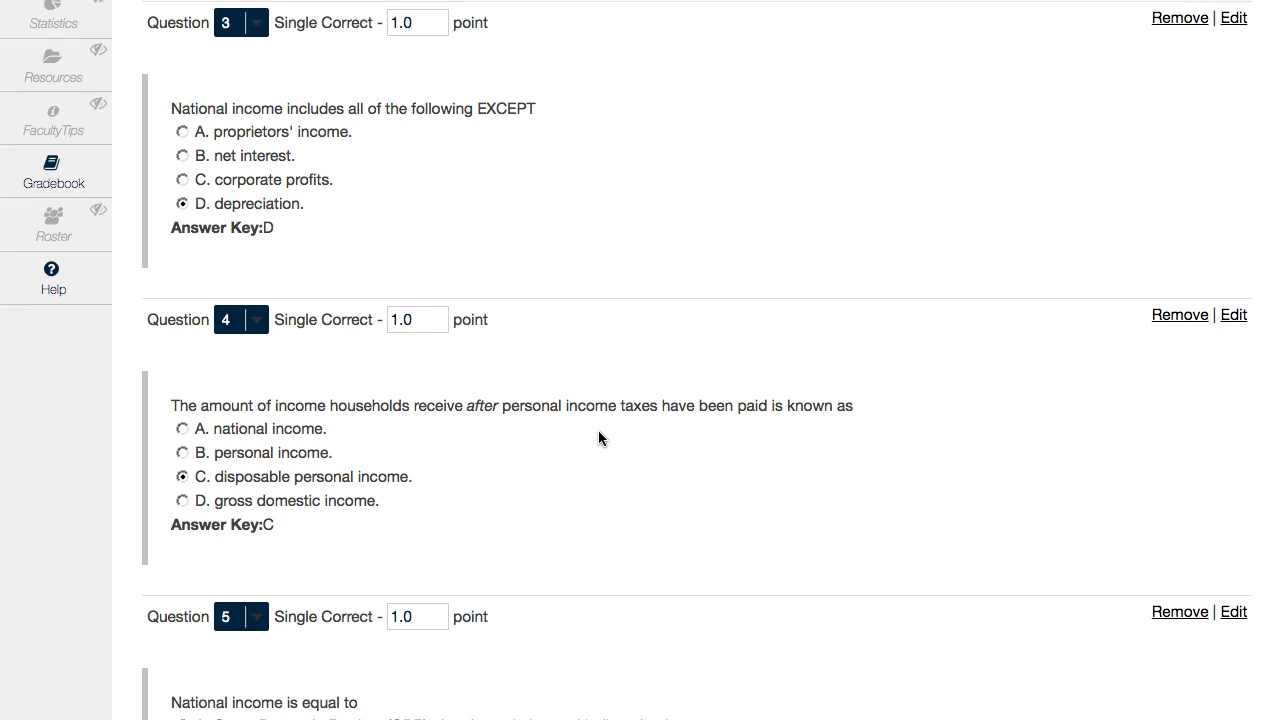
scroll(598, 430, "up", 10)
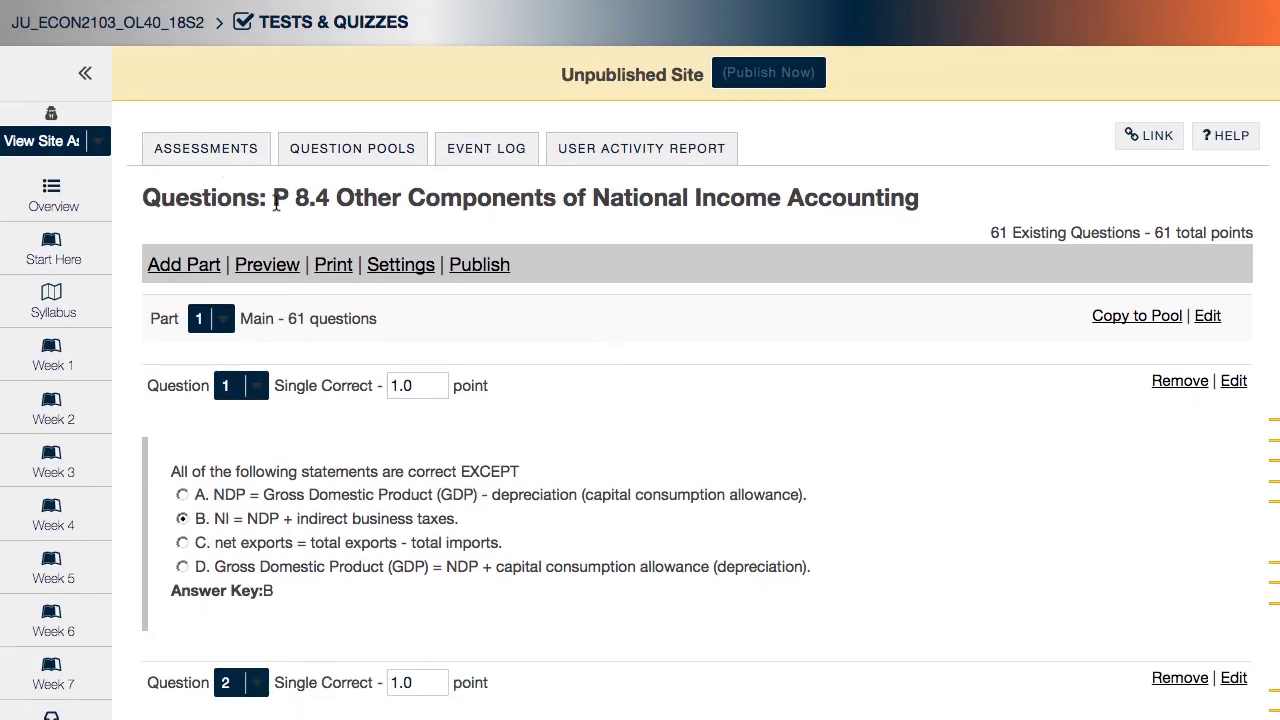
left_click_drag(273, 198, 918, 200)
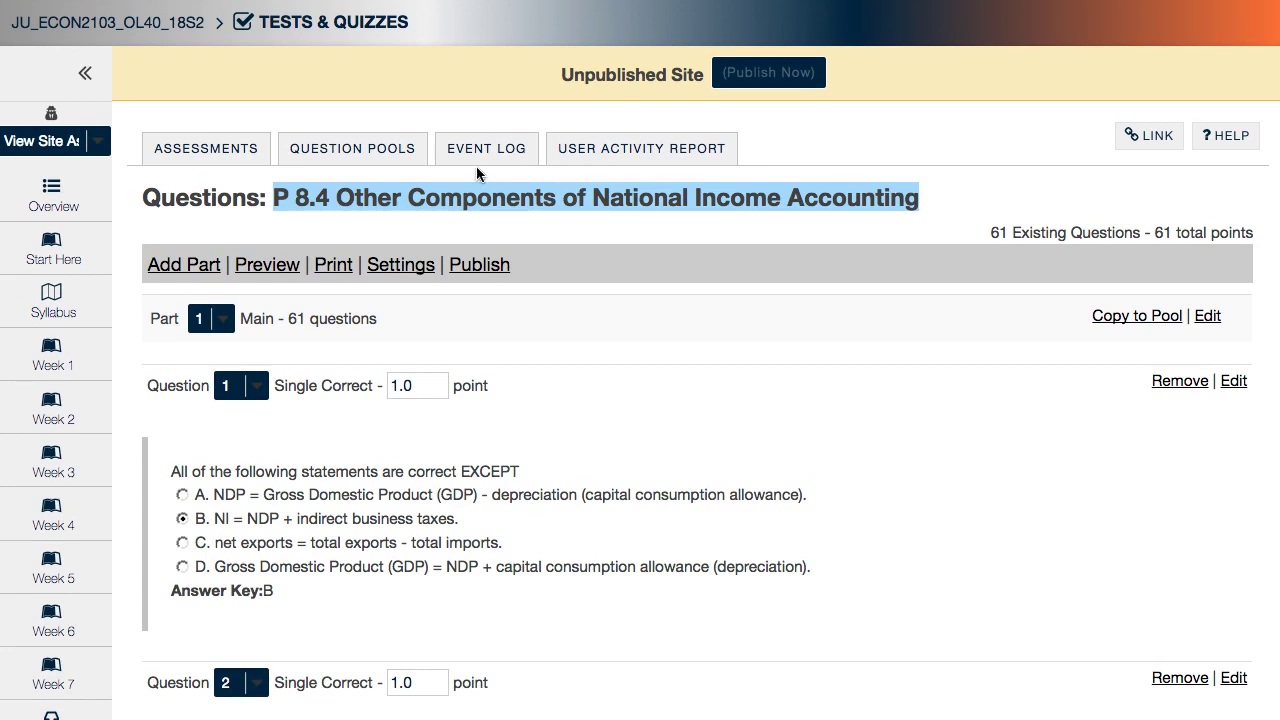
Remove the working copy of "P 8.4 Other Components of National Income Accounting" from the assessments list.
left_click(232, 158)
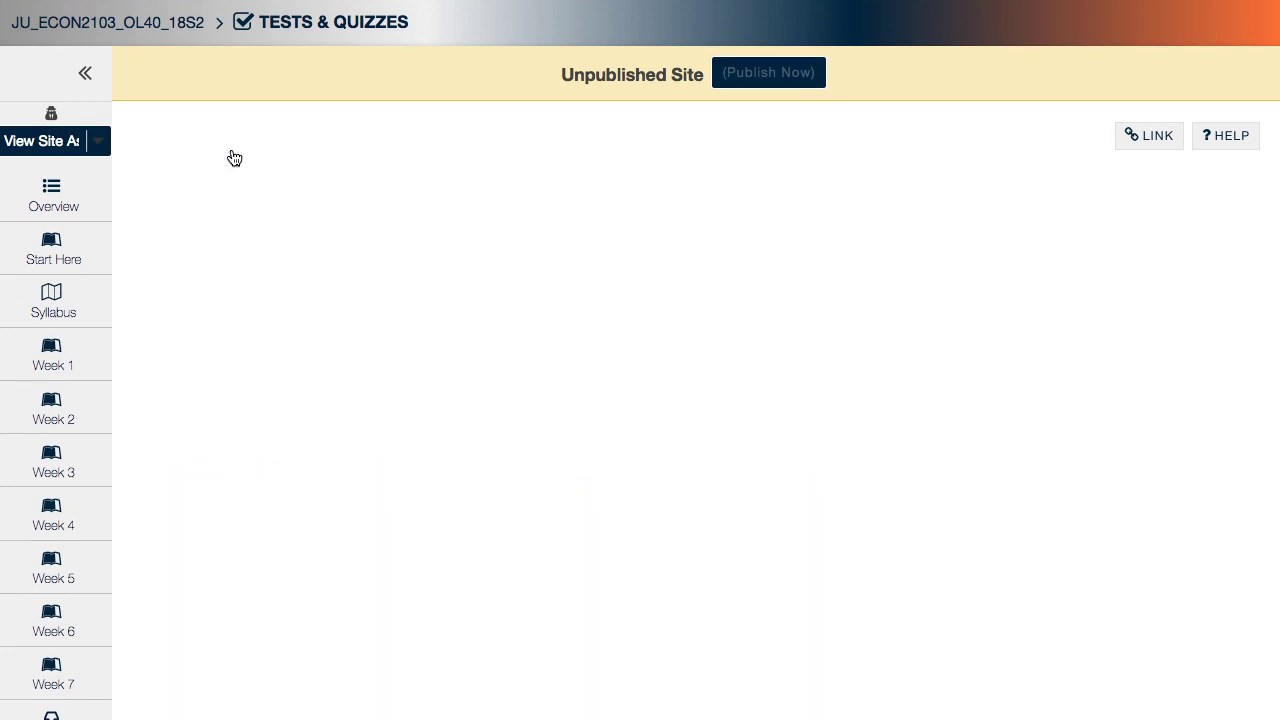
scroll(364, 420, "down", 10)
scroll(364, 425, "down", 14)
scroll(364, 424, "down", 1)
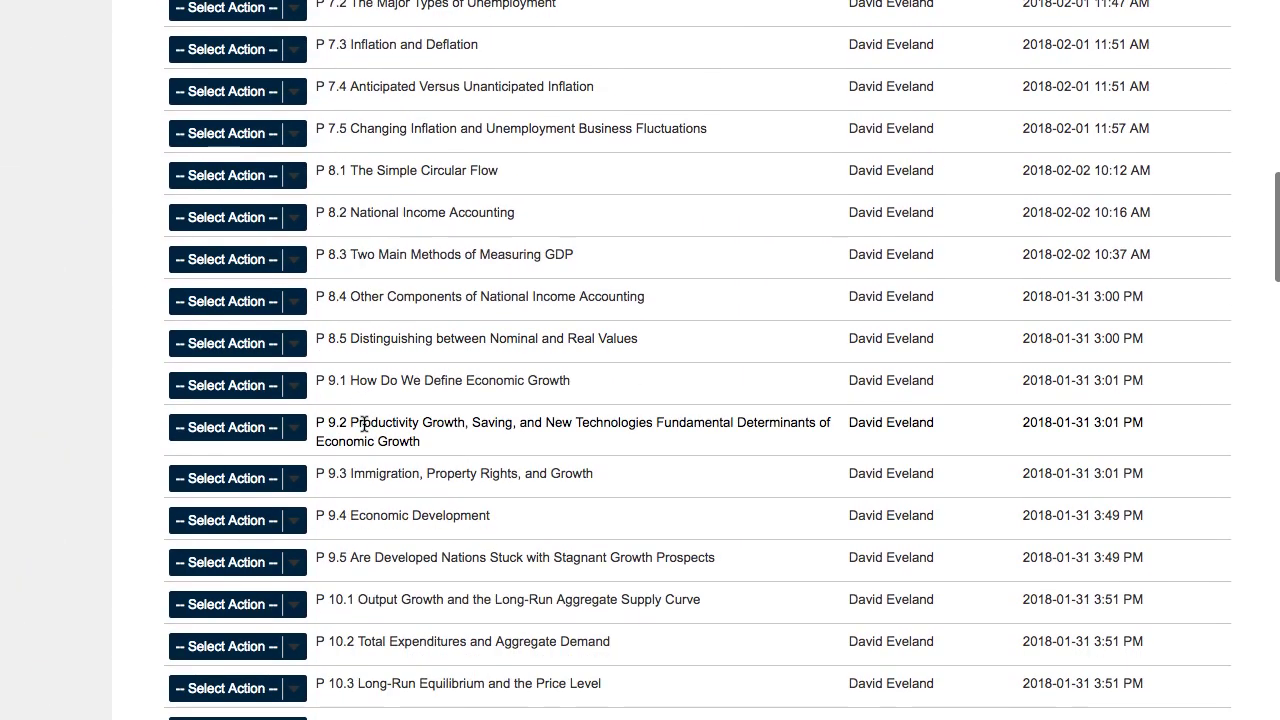
left_click(294, 301)
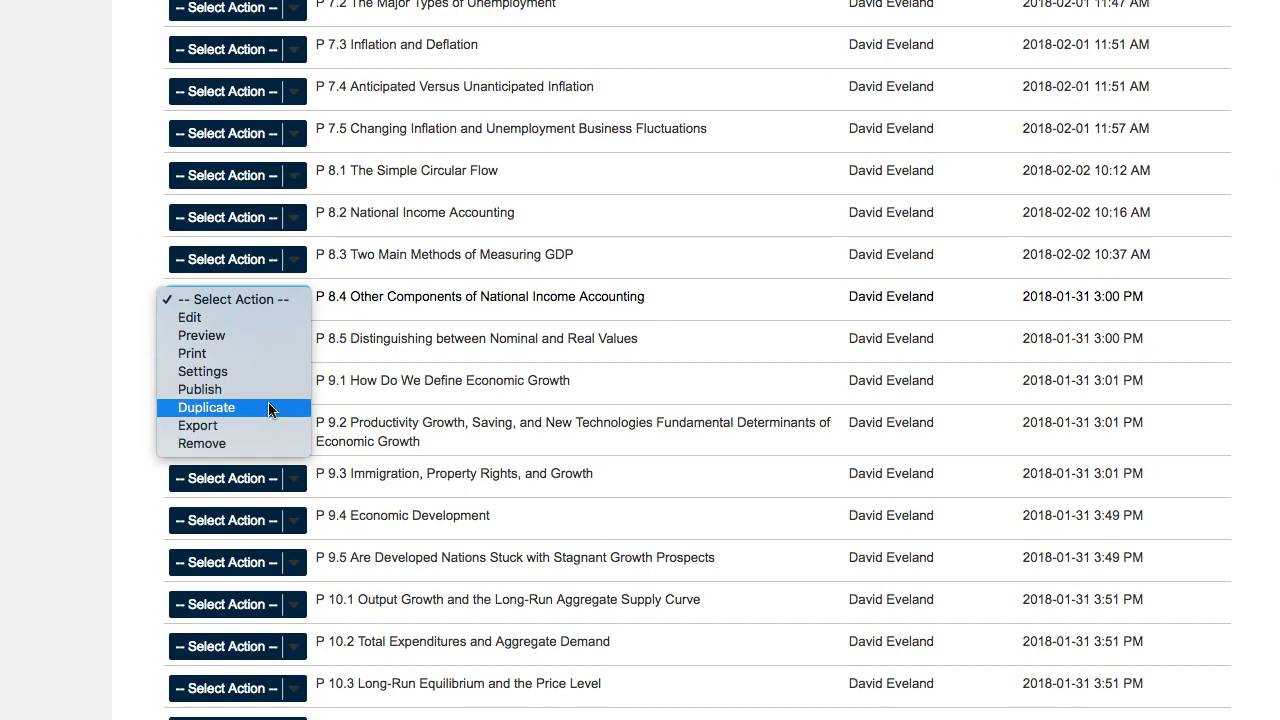
left_click(259, 446)
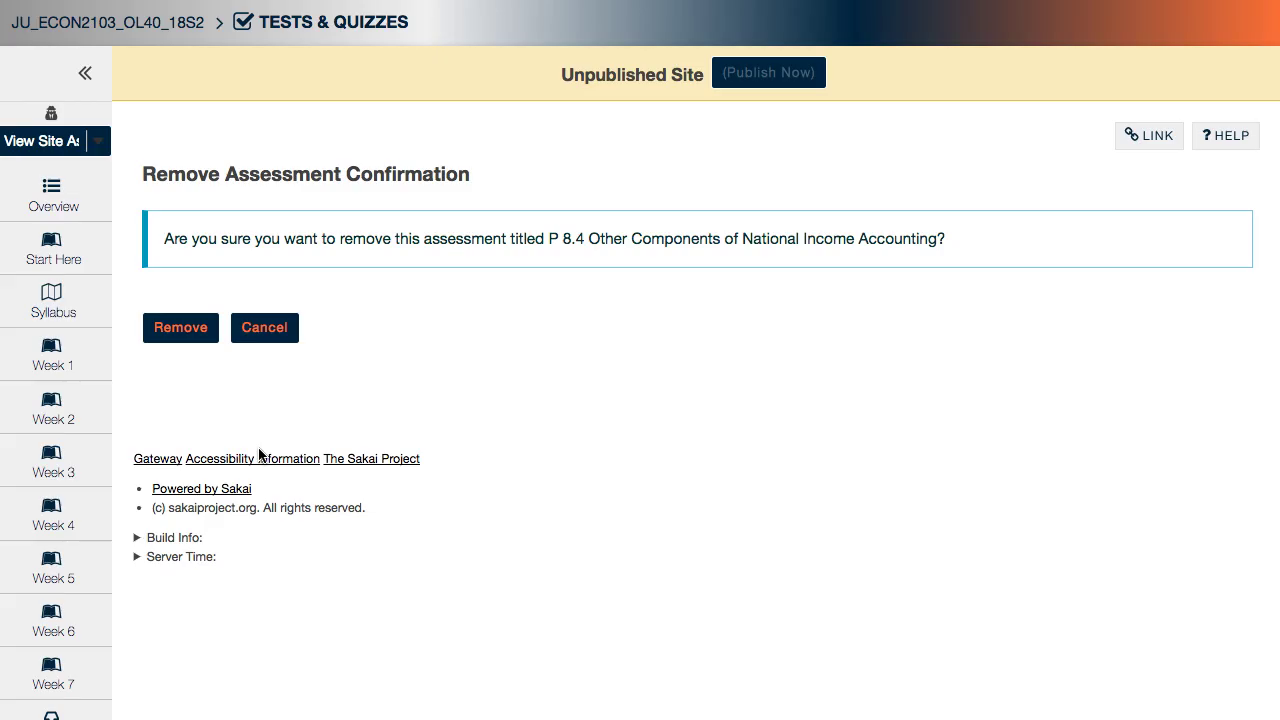
left_click(185, 331)
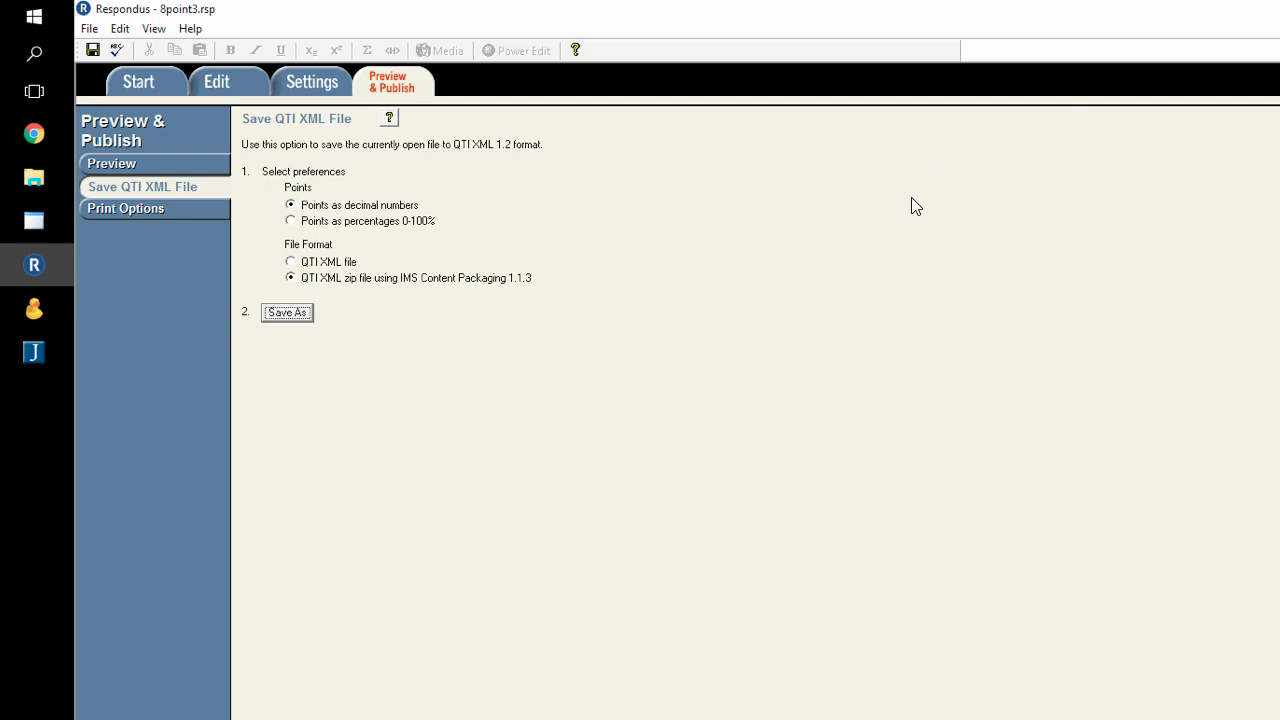
Switch to Respondus and create a new exam file named 8point4 with the description 8point4.
left_click(144, 80)
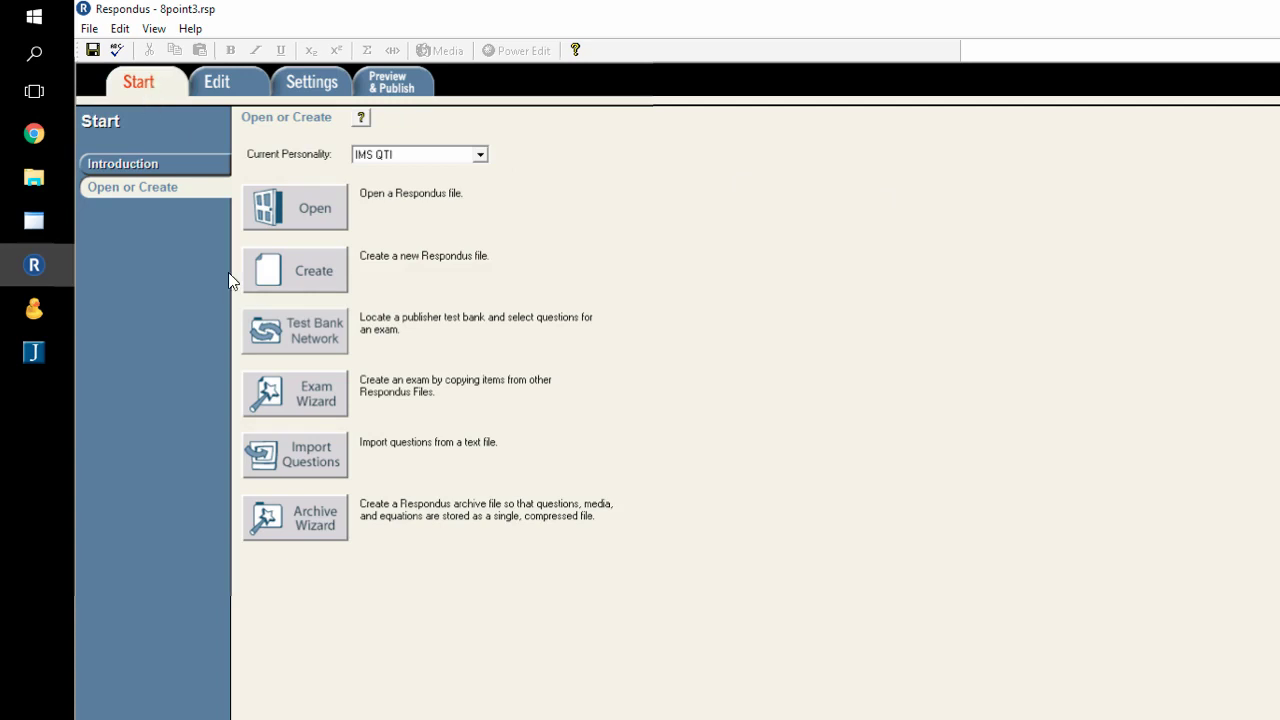
left_click(317, 270)
type("8point4")
key("Tab")
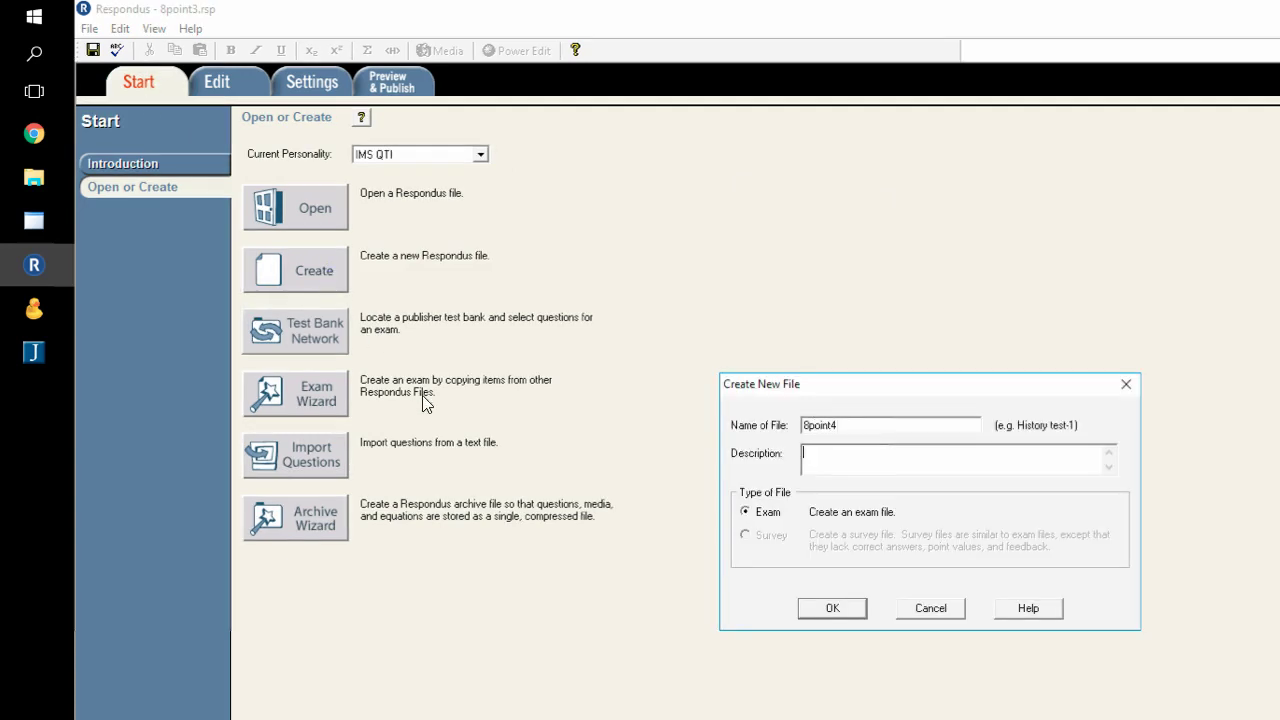
type("8point4")
left_click(835, 612)
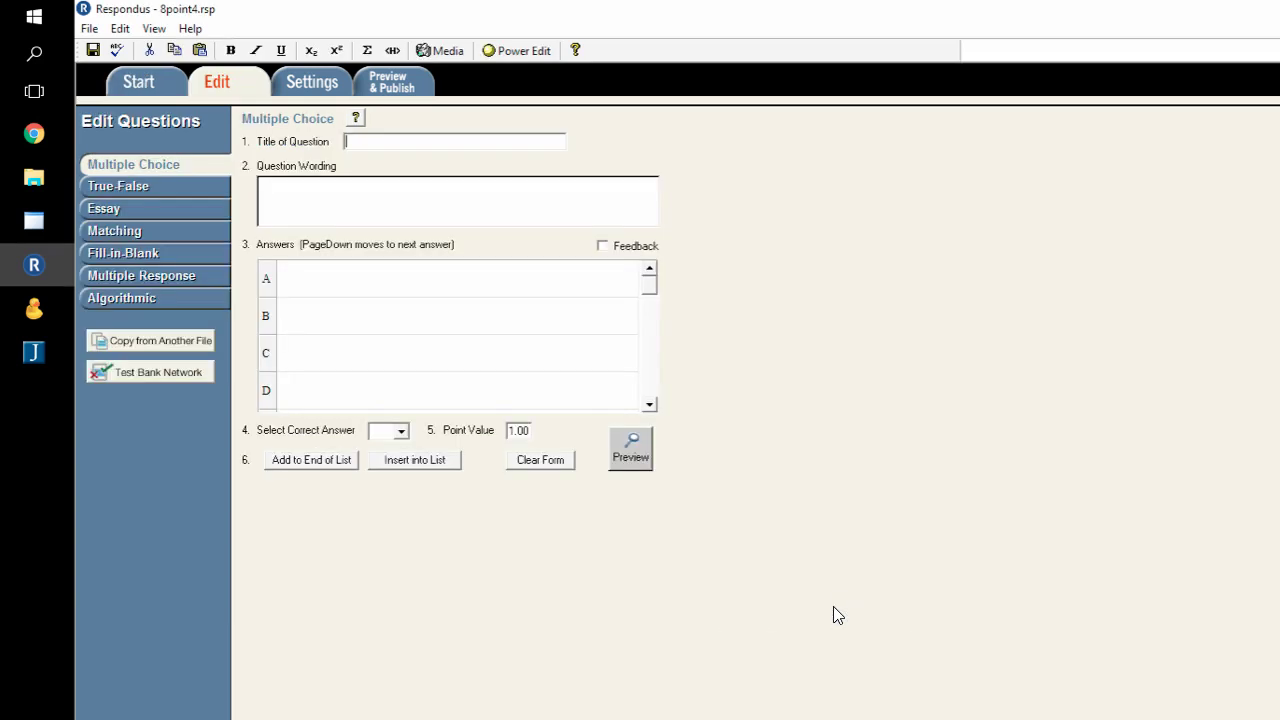
Open the Test Bank Network and choose the question set "Chapter 008 - 8_4 Other Components of National Income Accounting".
left_click(135, 371)
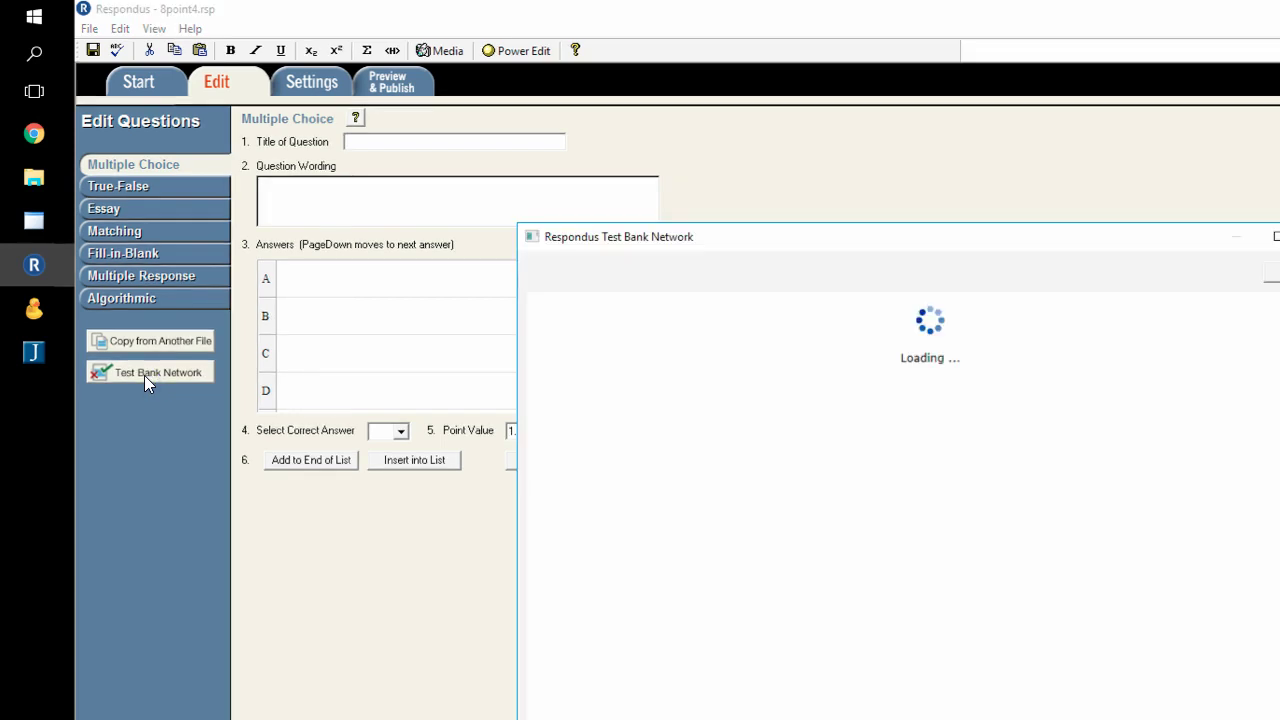
left_click_drag(709, 207, 560, 69)
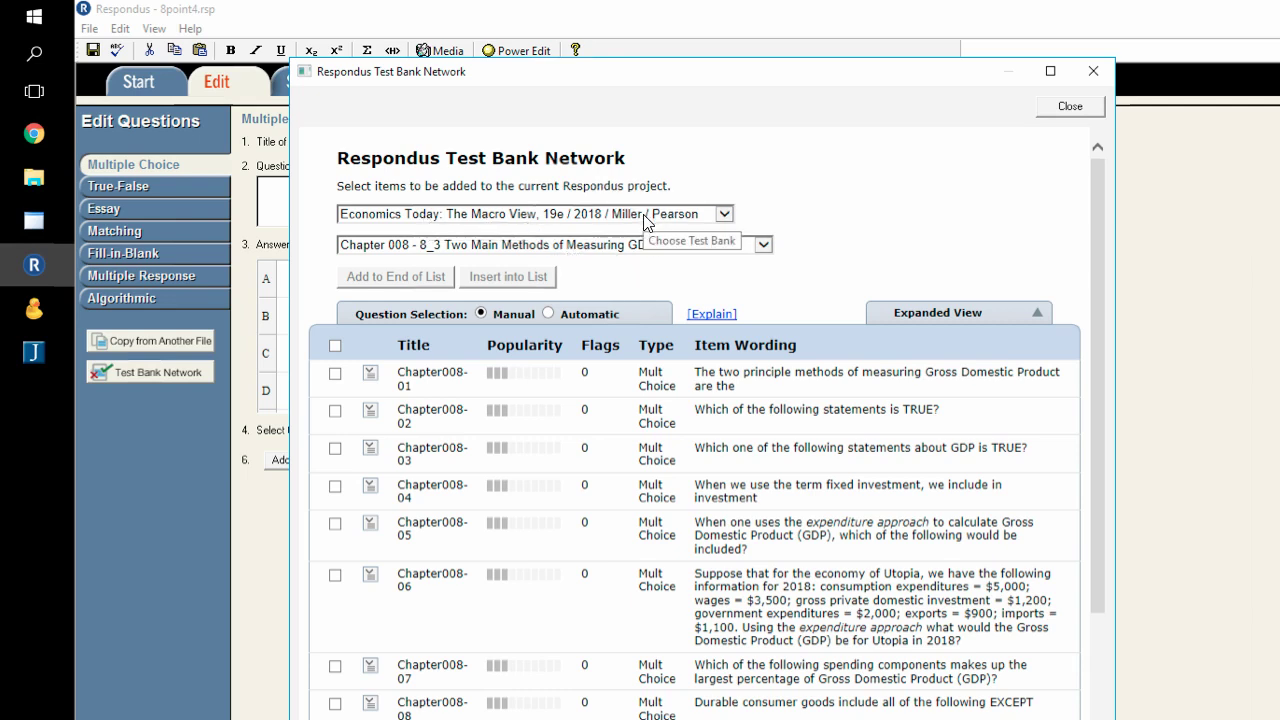
left_click(558, 248)
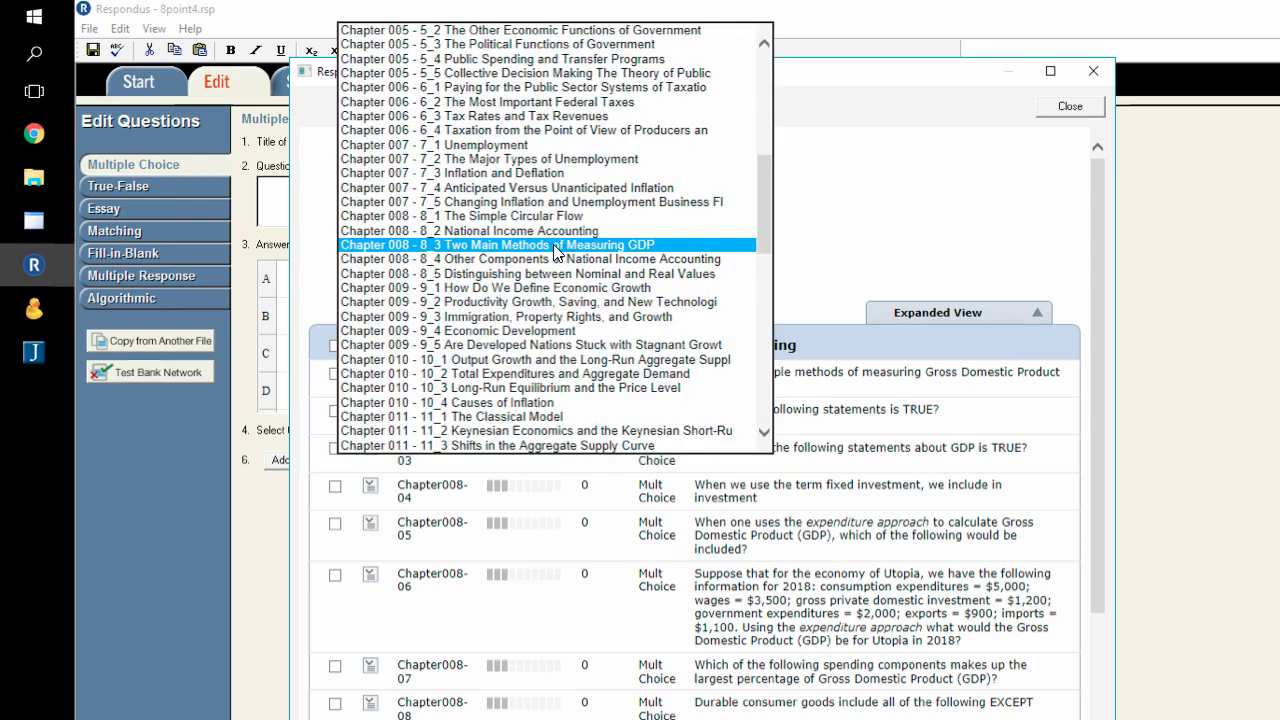
left_click(530, 261)
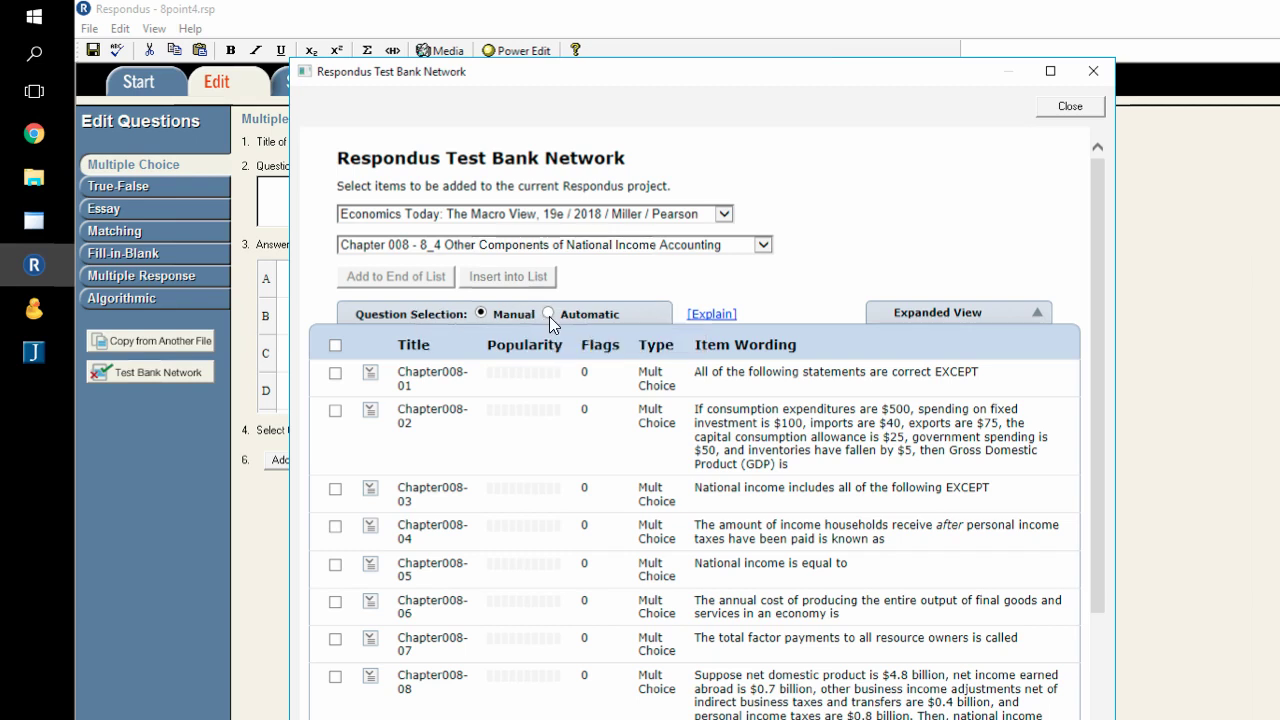
Use automatic selection to insert 60 multiple choice questions into the project, and close the Test Bank Network.
left_click(548, 313)
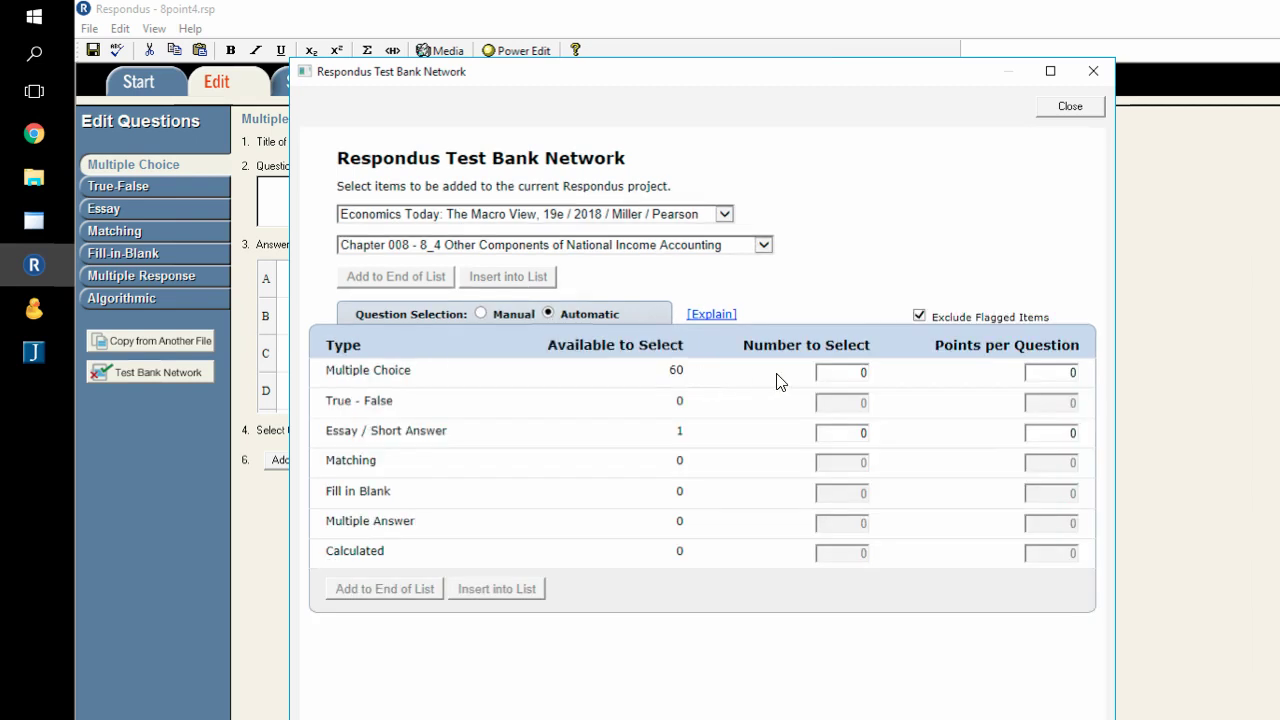
left_click(862, 372)
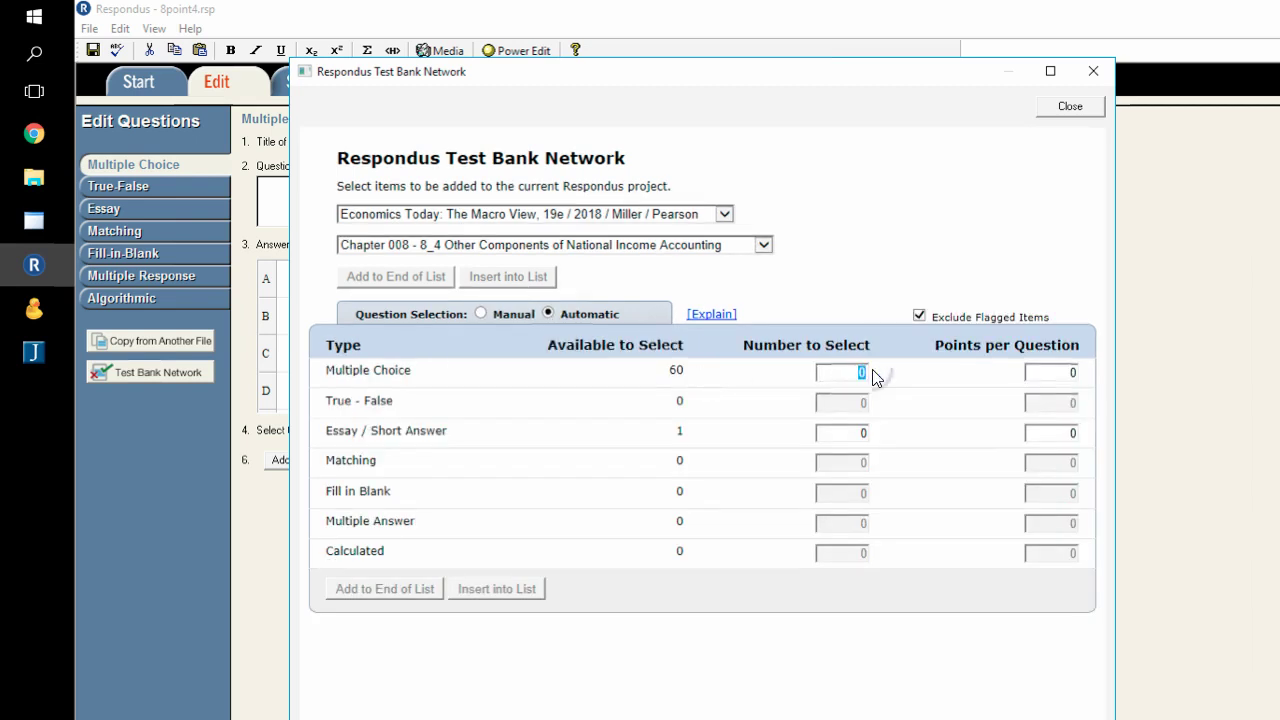
type("60")
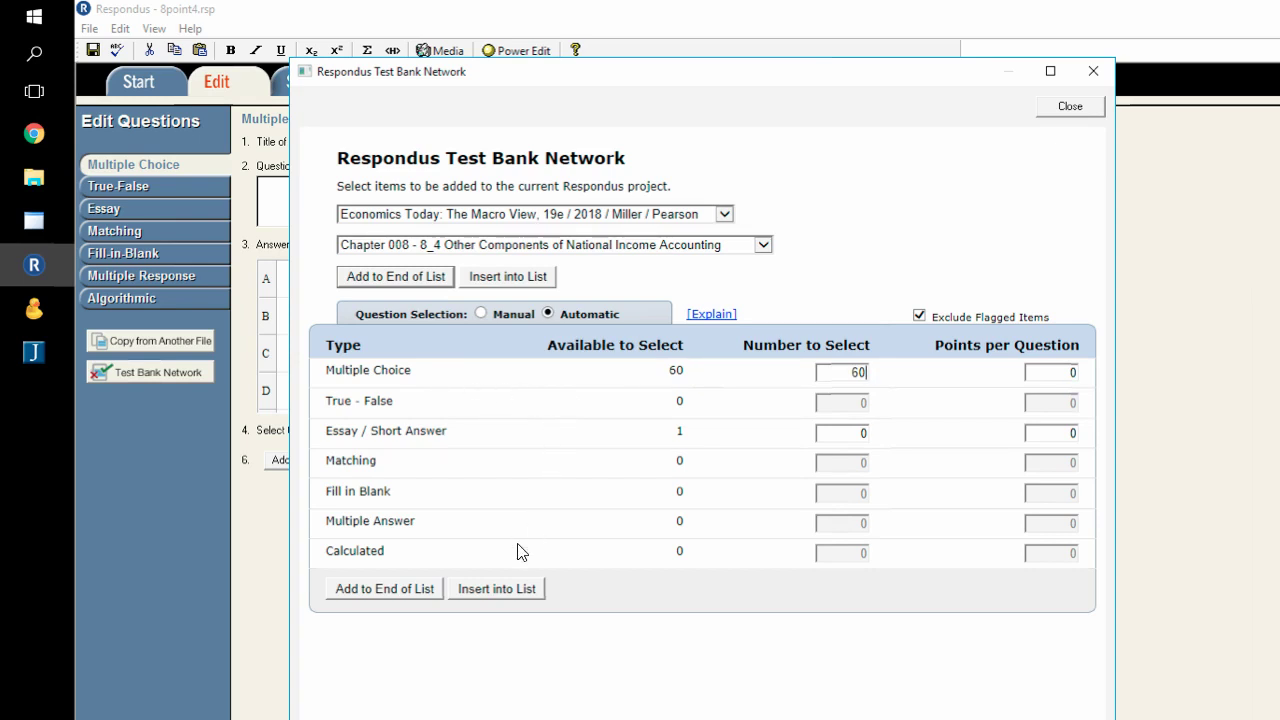
left_click(496, 589)
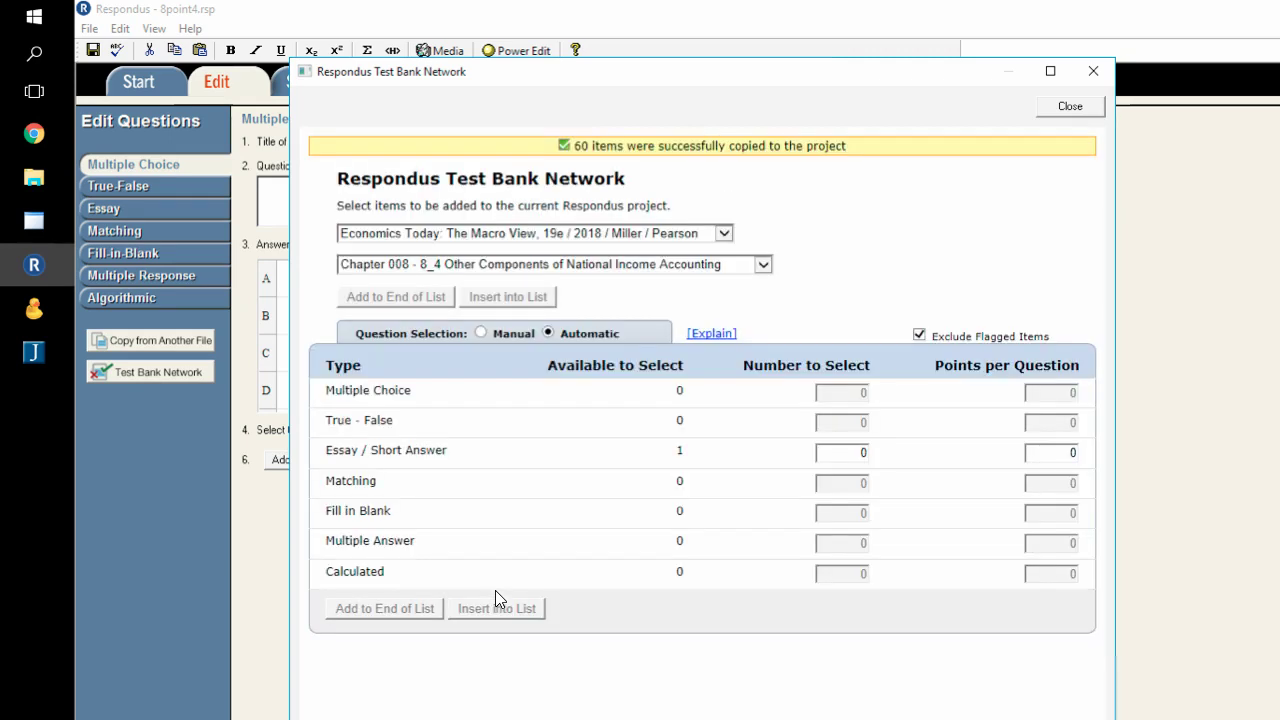
left_click(1070, 107)
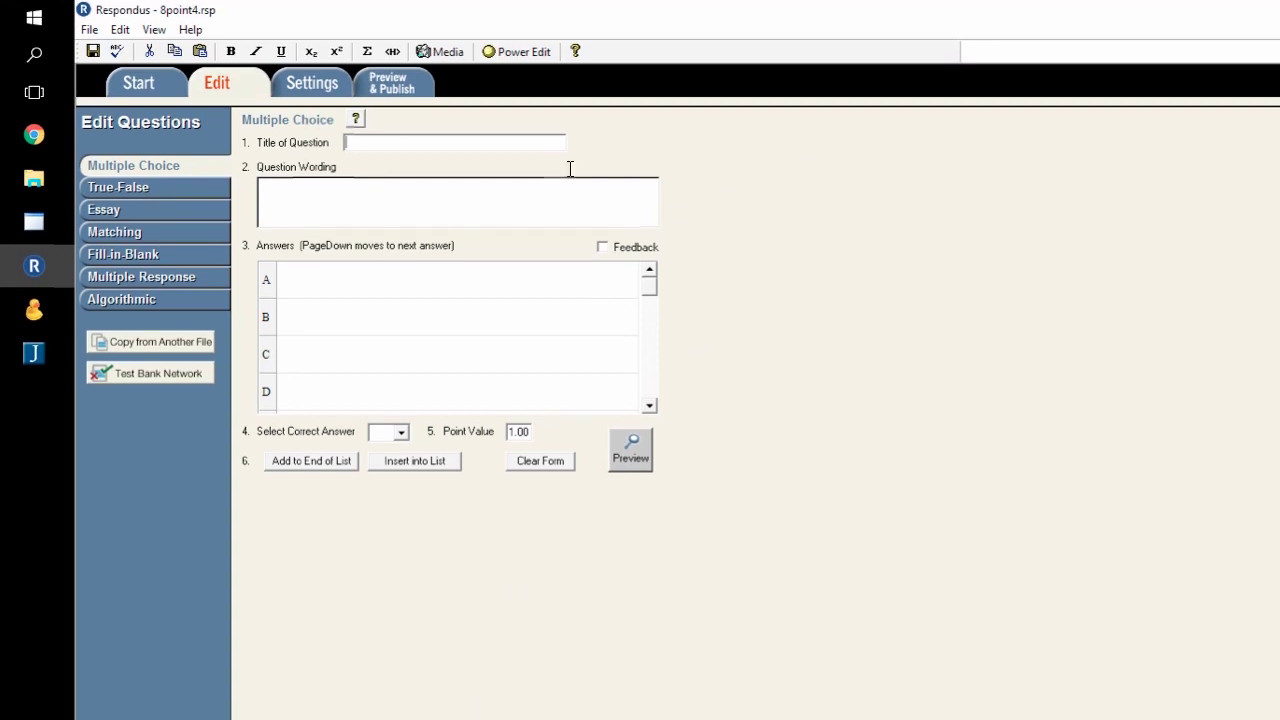
Save the exam as a QTI XML zip file named 8point4 in the Johnson University folder, with points as decimal numbers.
left_click(381, 88)
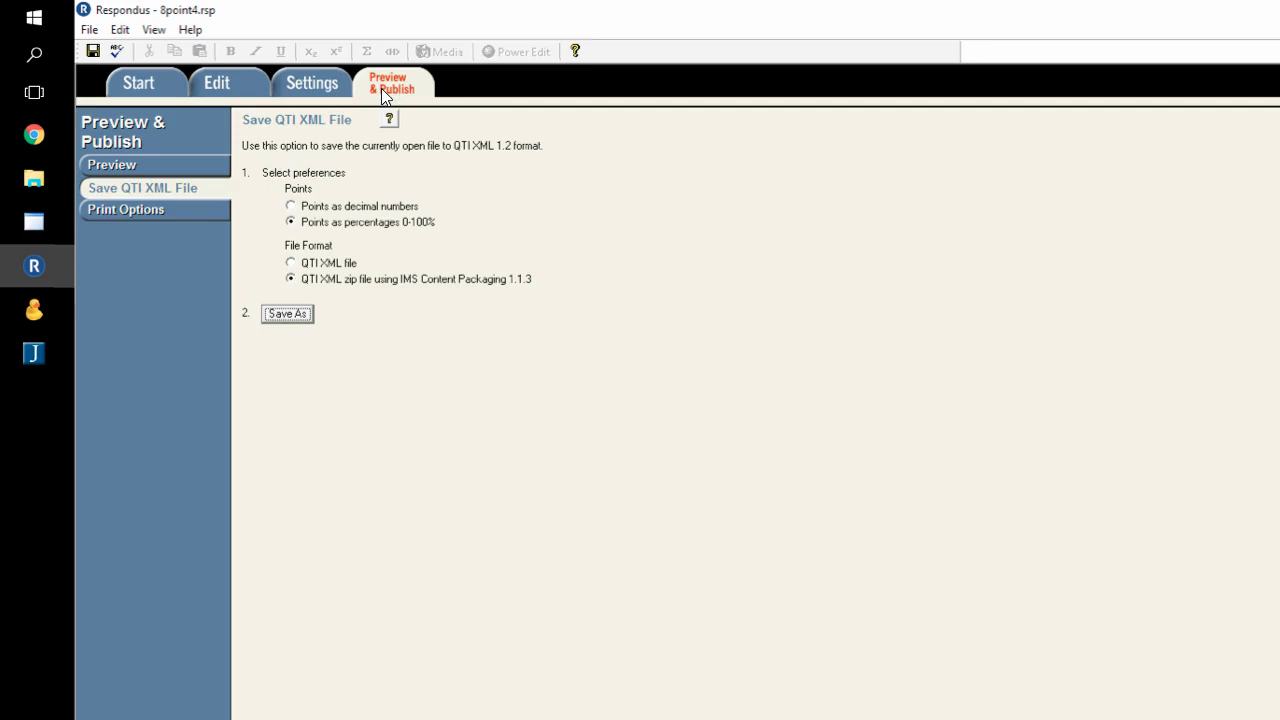
left_click(292, 210)
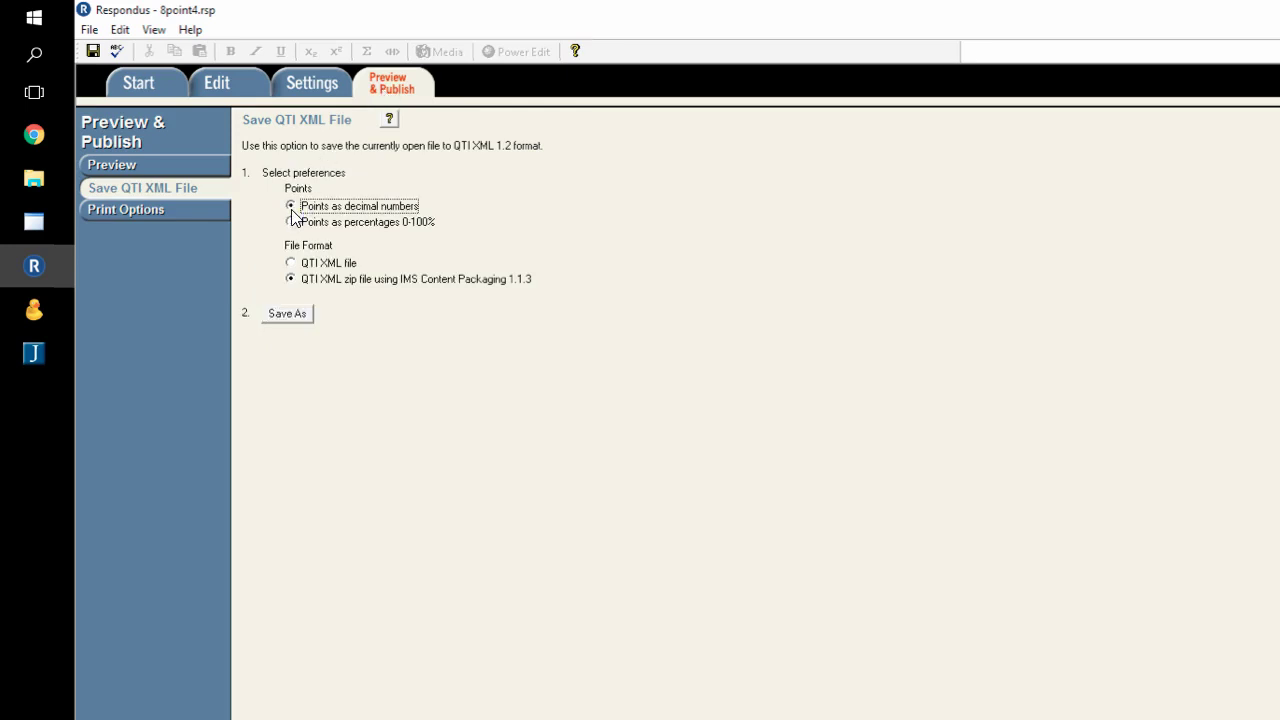
left_click(286, 322)
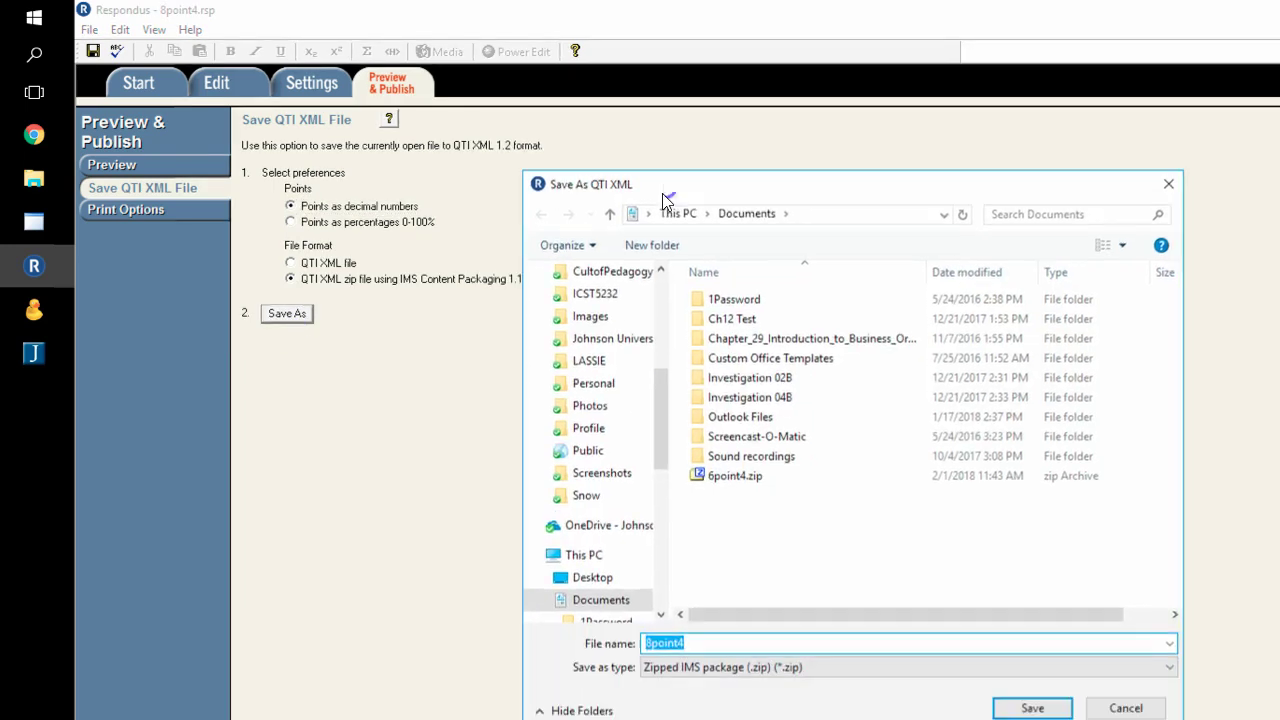
left_click(617, 338)
left_click(1026, 708)
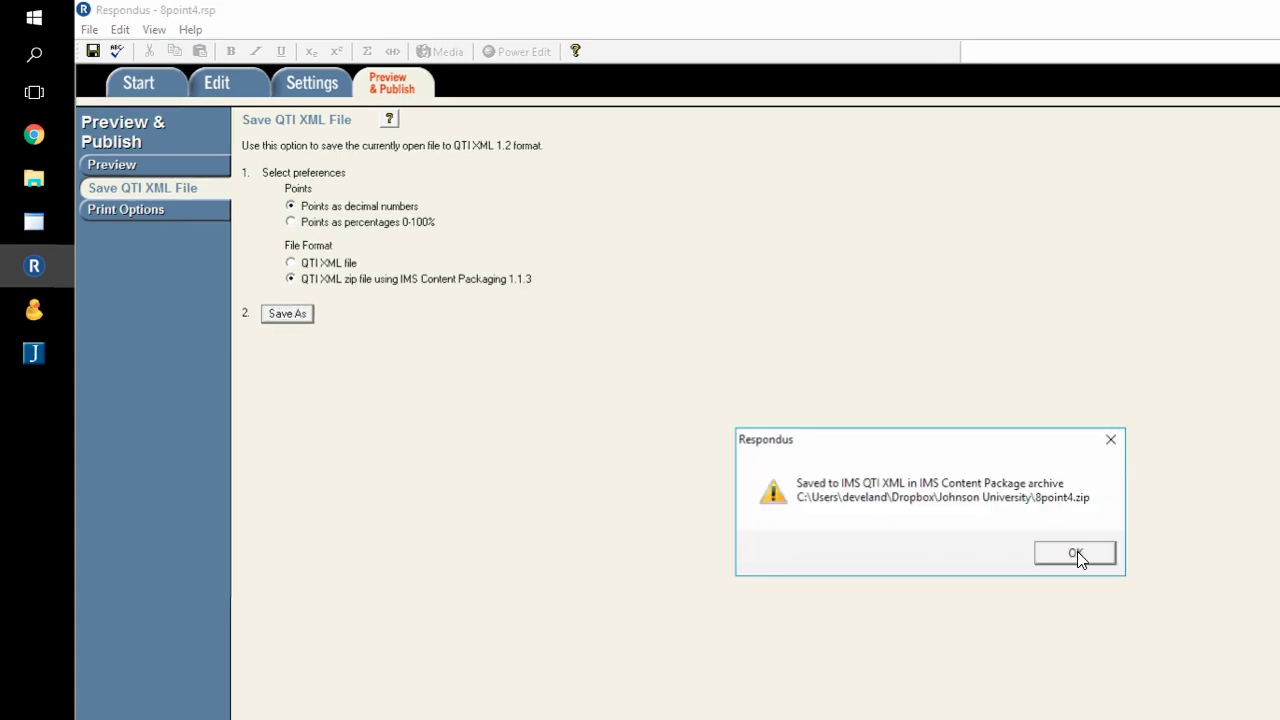
left_click(1076, 554)
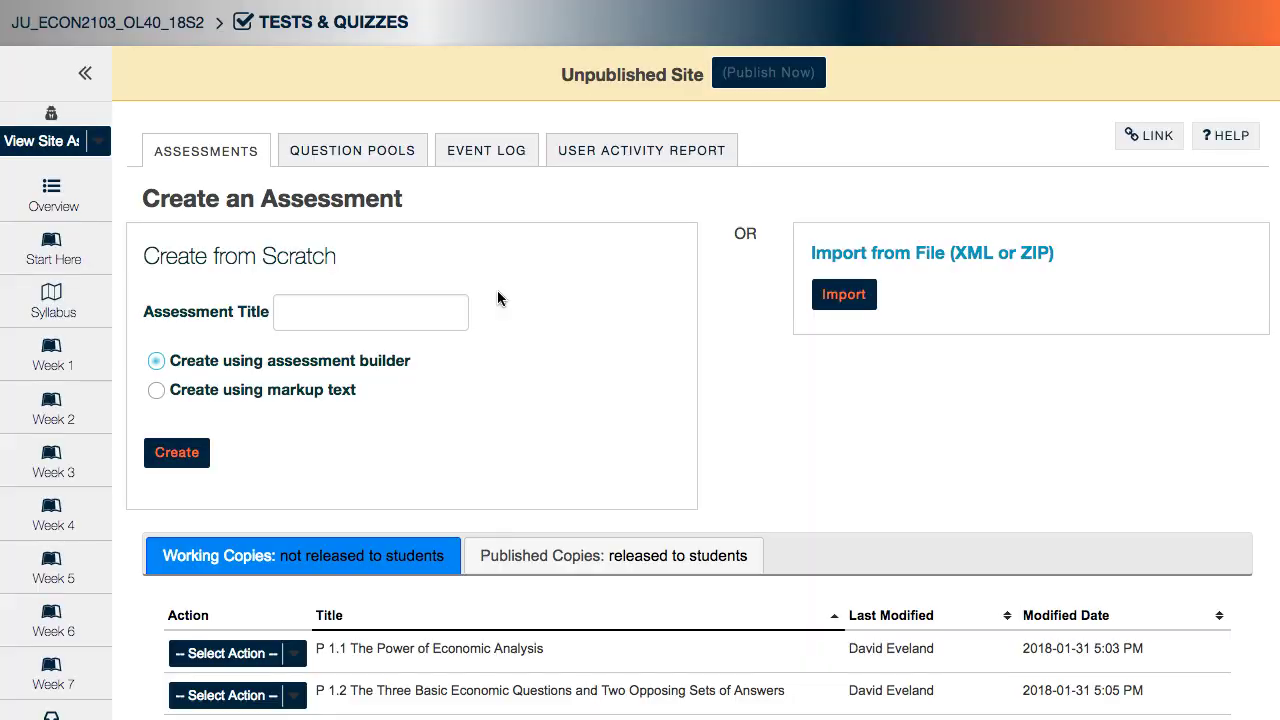
Switch to Sakai and import 8point4.zip as an assessment exported from Respondus.
left_click(848, 297)
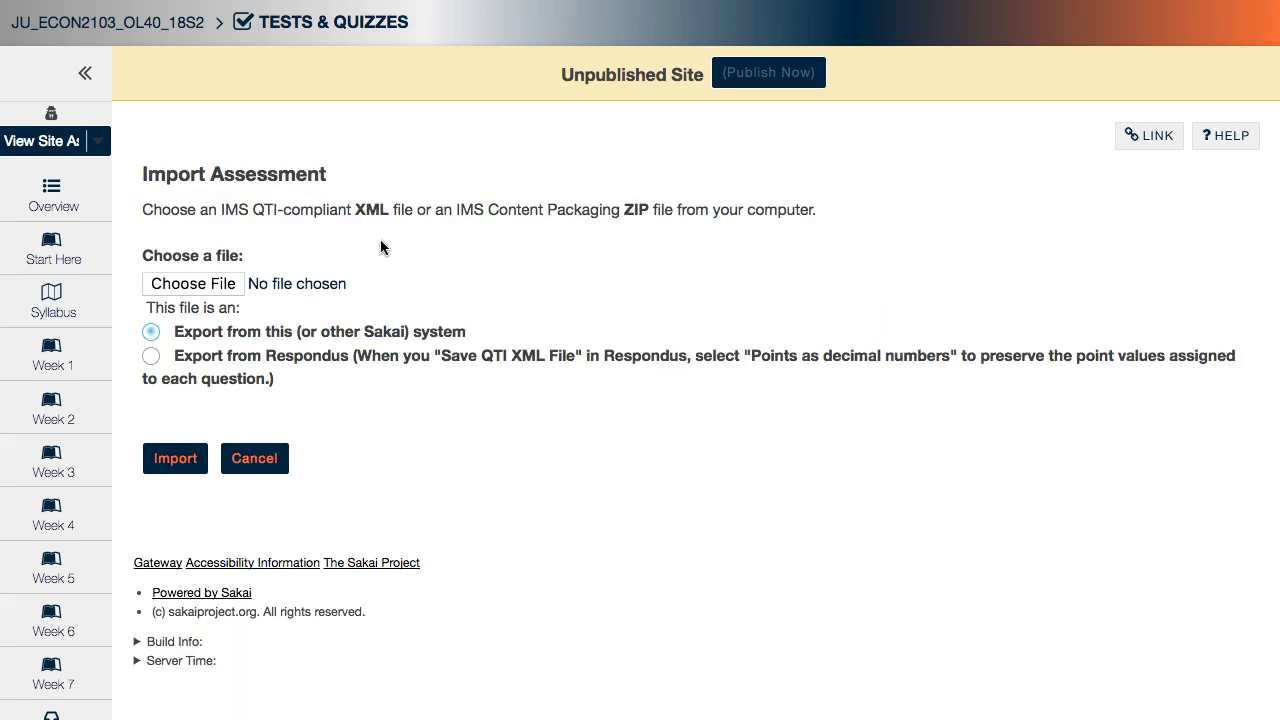
left_click(151, 362)
left_click(205, 290)
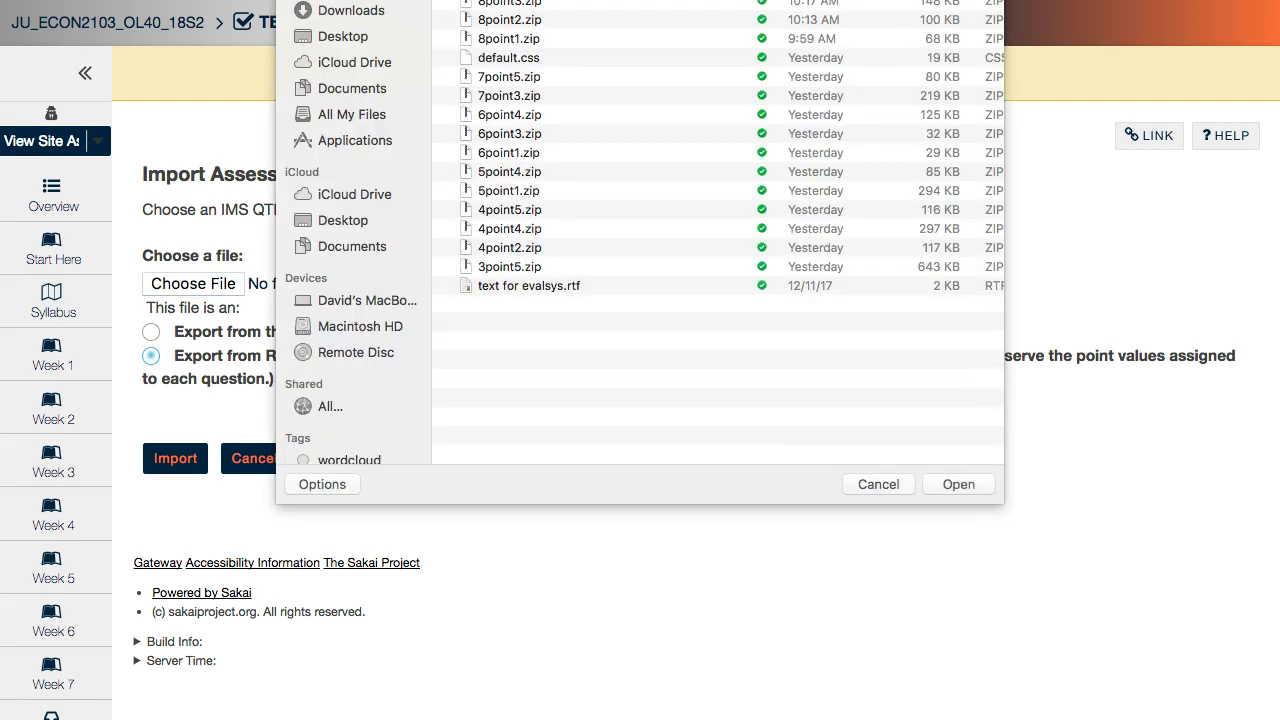
left_click(953, 486)
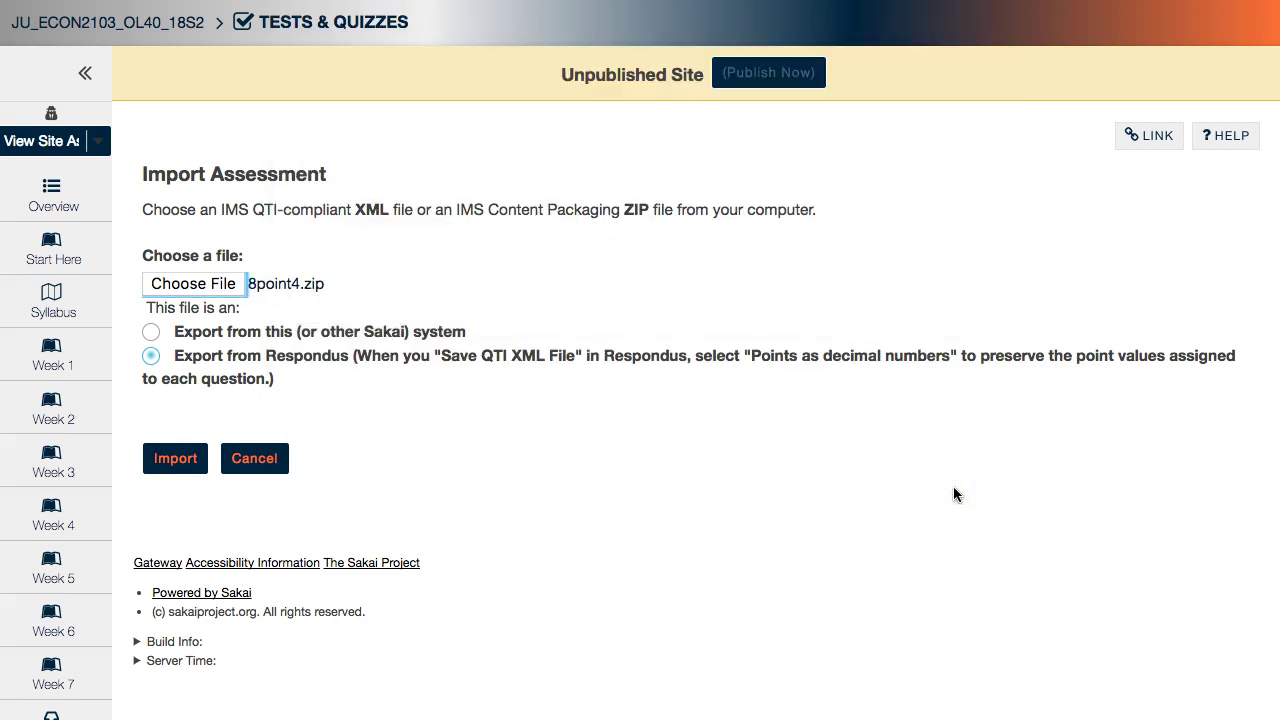
left_click(181, 460)
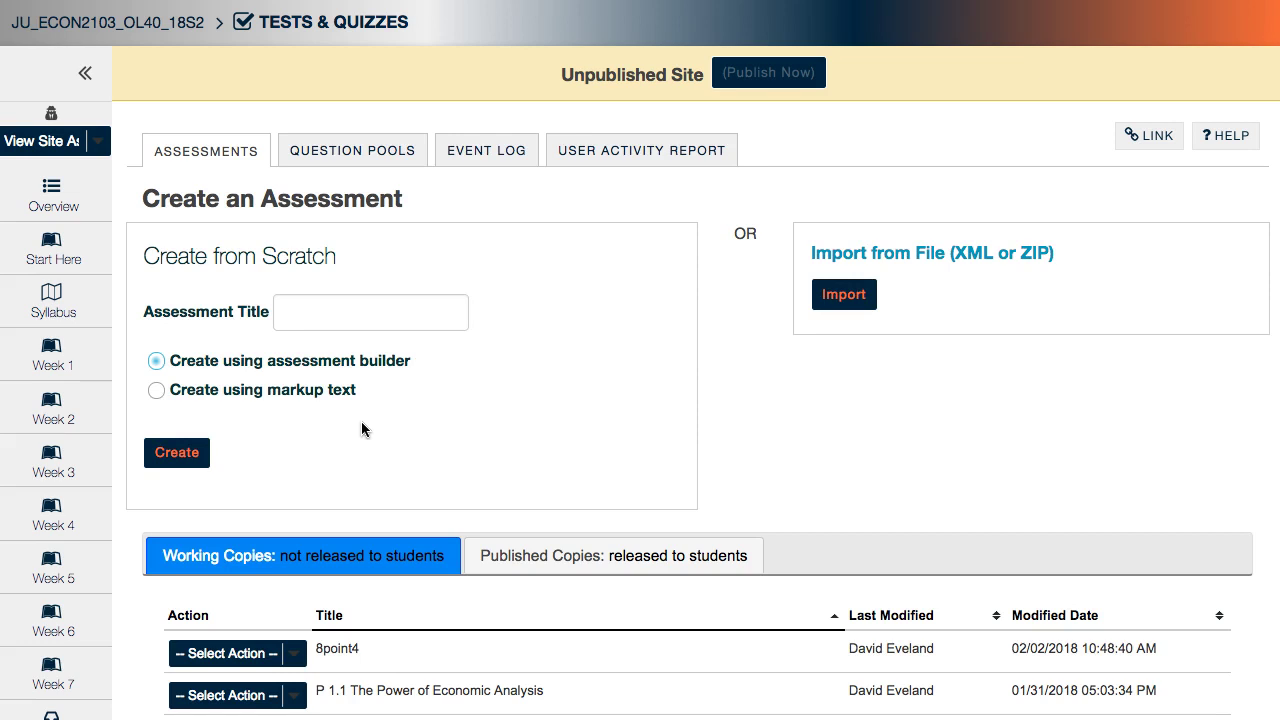
Open the imported 8point4 assessment from the working copies for editing.
scroll(455, 438, "down", 2)
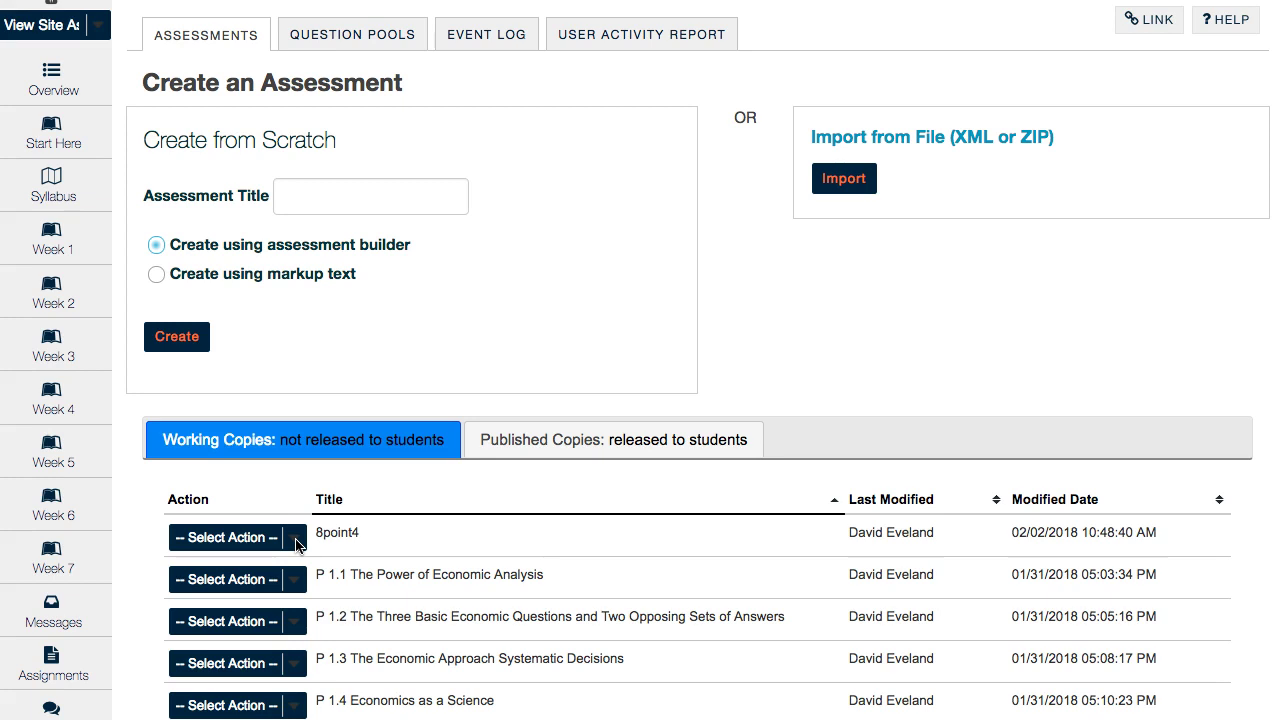
left_click(295, 540)
left_click(273, 556)
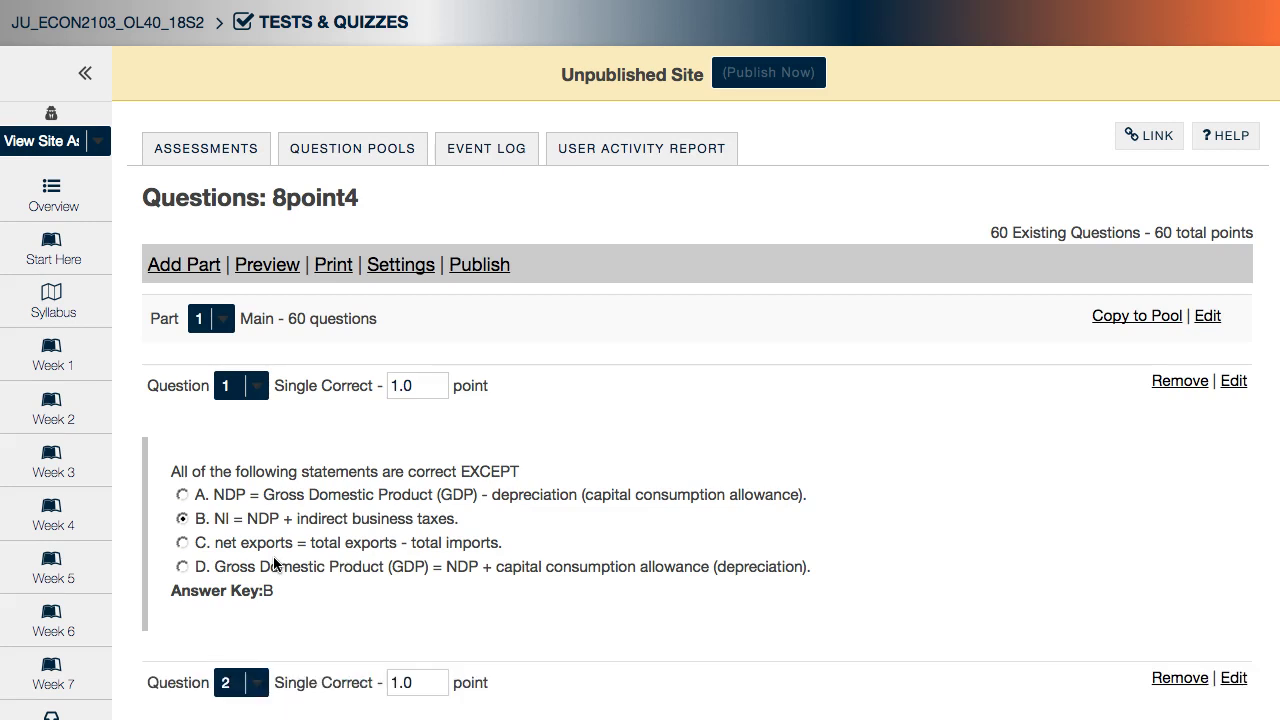
Search the 8point4 questions for "above" and examine the table images in questions 36 to 39.
triple_click(290, 543)
left_click(548, 530)
key("Return")
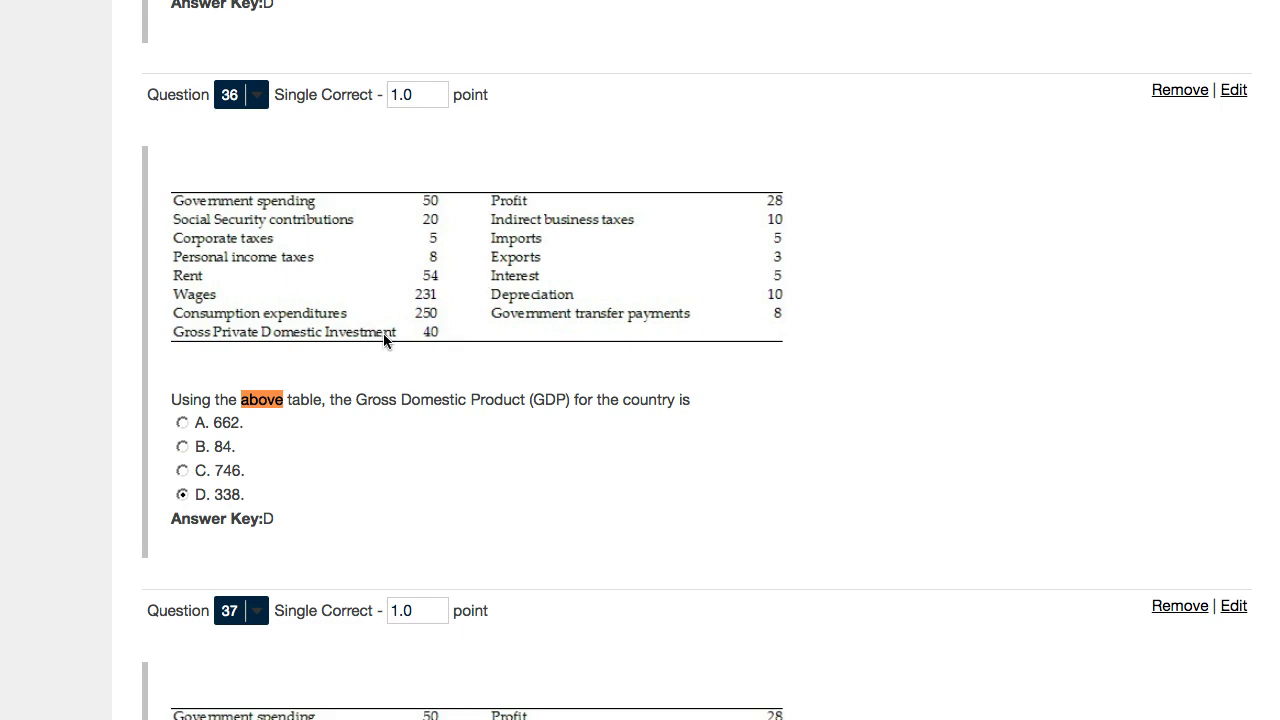
scroll(388, 340, "down", 5)
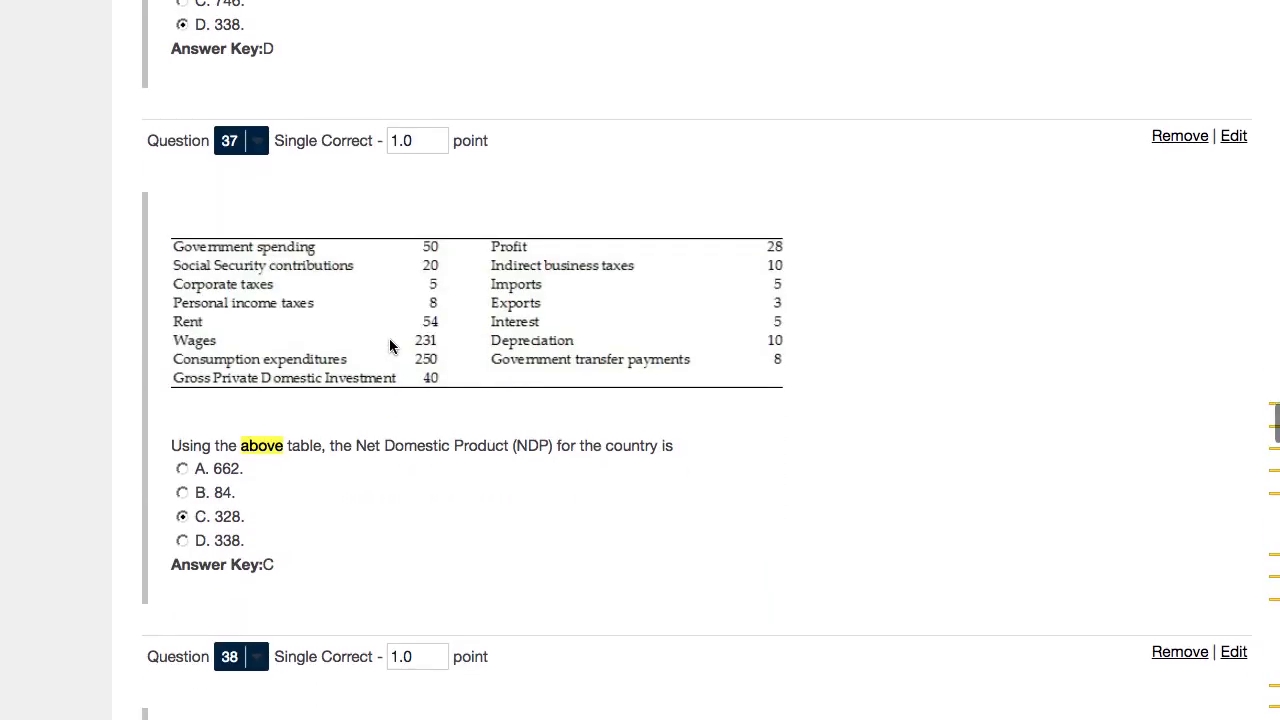
scroll(390, 345, "down", 6)
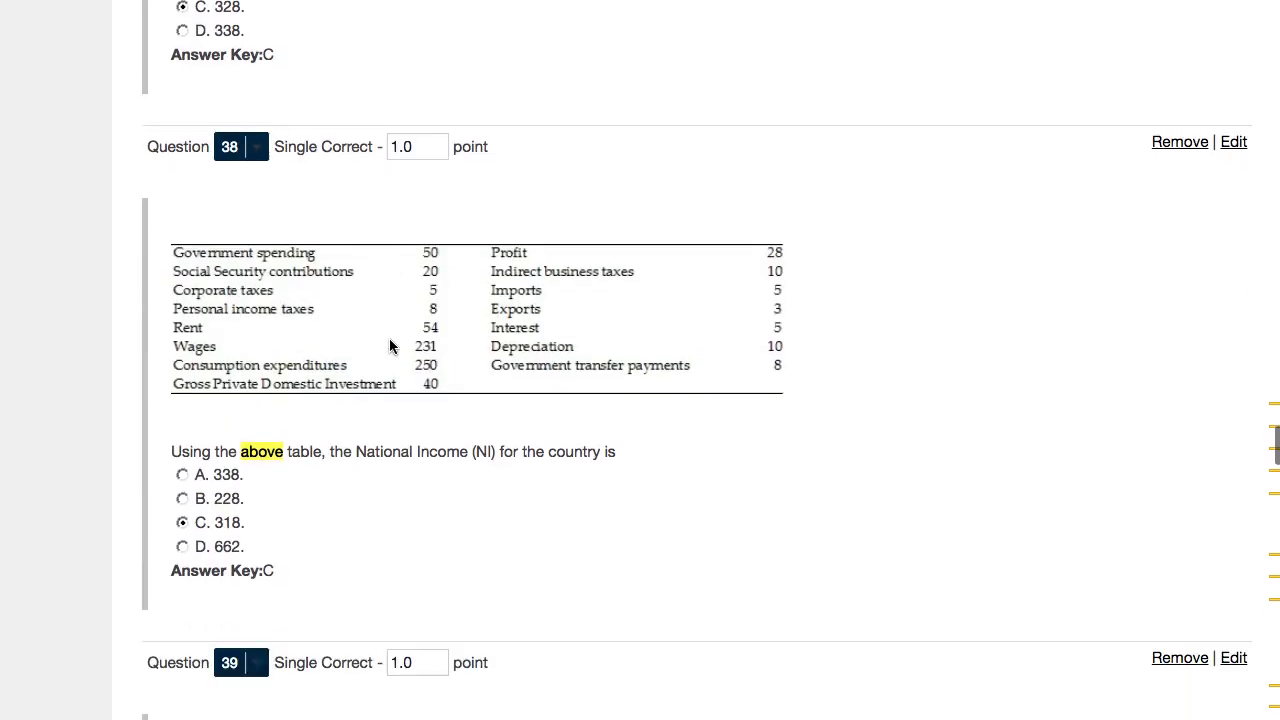
scroll(389, 346, "down", 4)
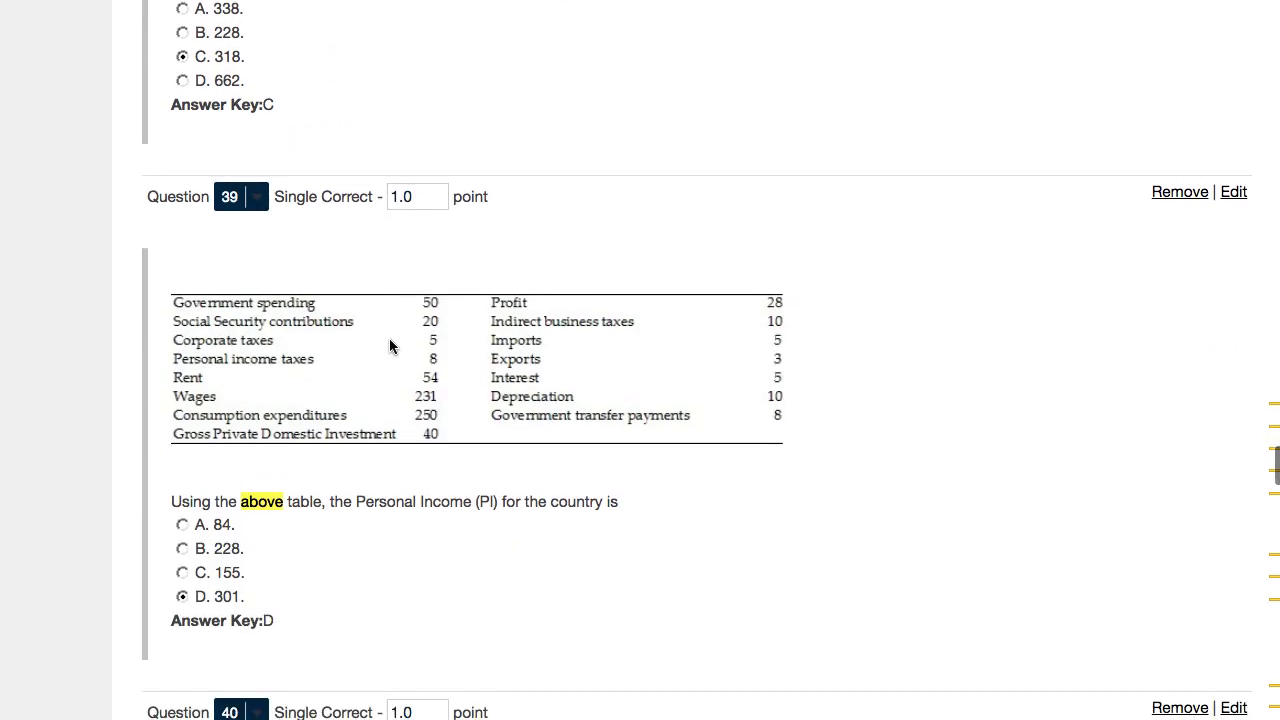
scroll(390, 346, "up", 20)
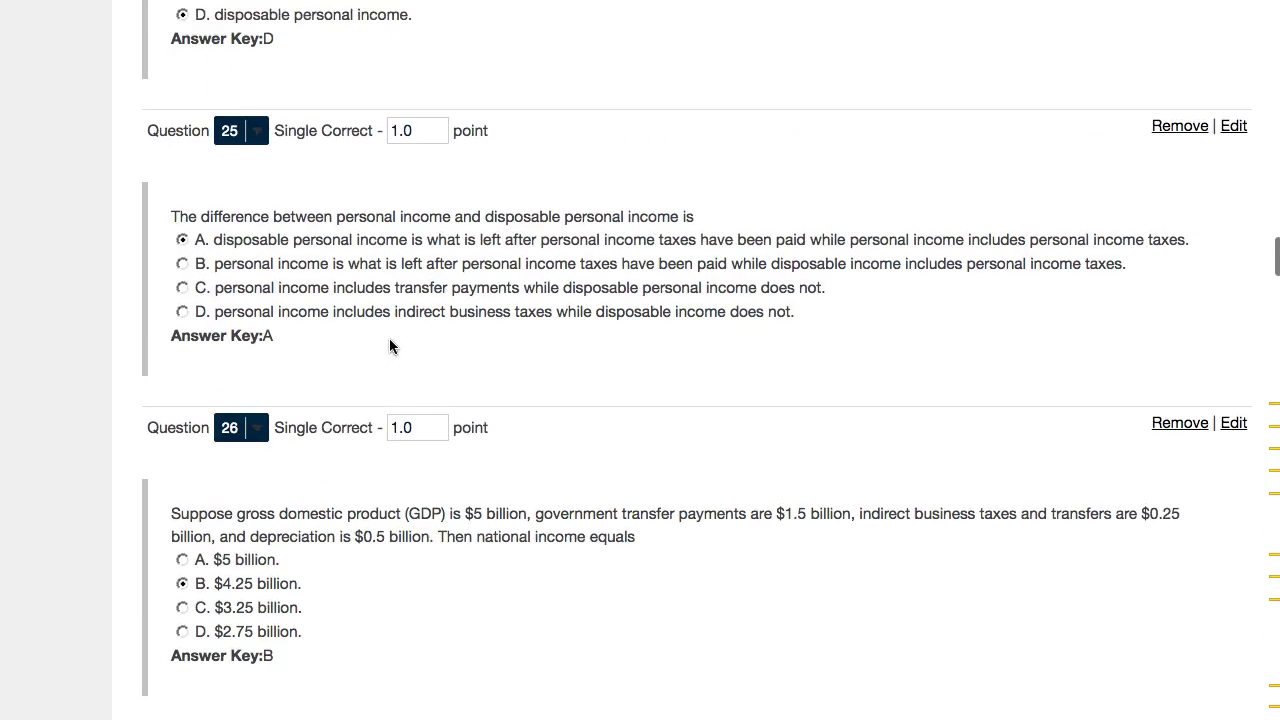
scroll(390, 346, "up", 20)
left_click_drag(390, 346, 471, 343)
left_click(589, 300)
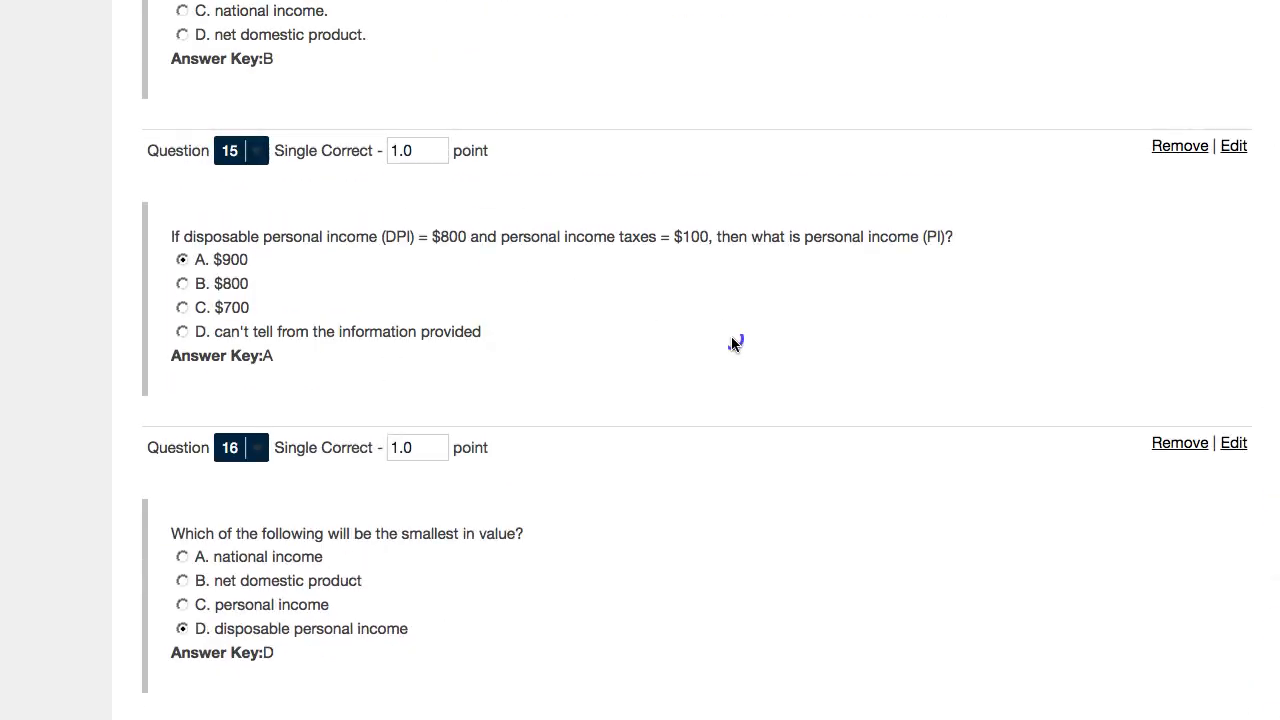
scroll(731, 343, "up", 20)
Return to the assessments list and open the About this Assessment section of the 8point4 settings.
left_click(192, 150)
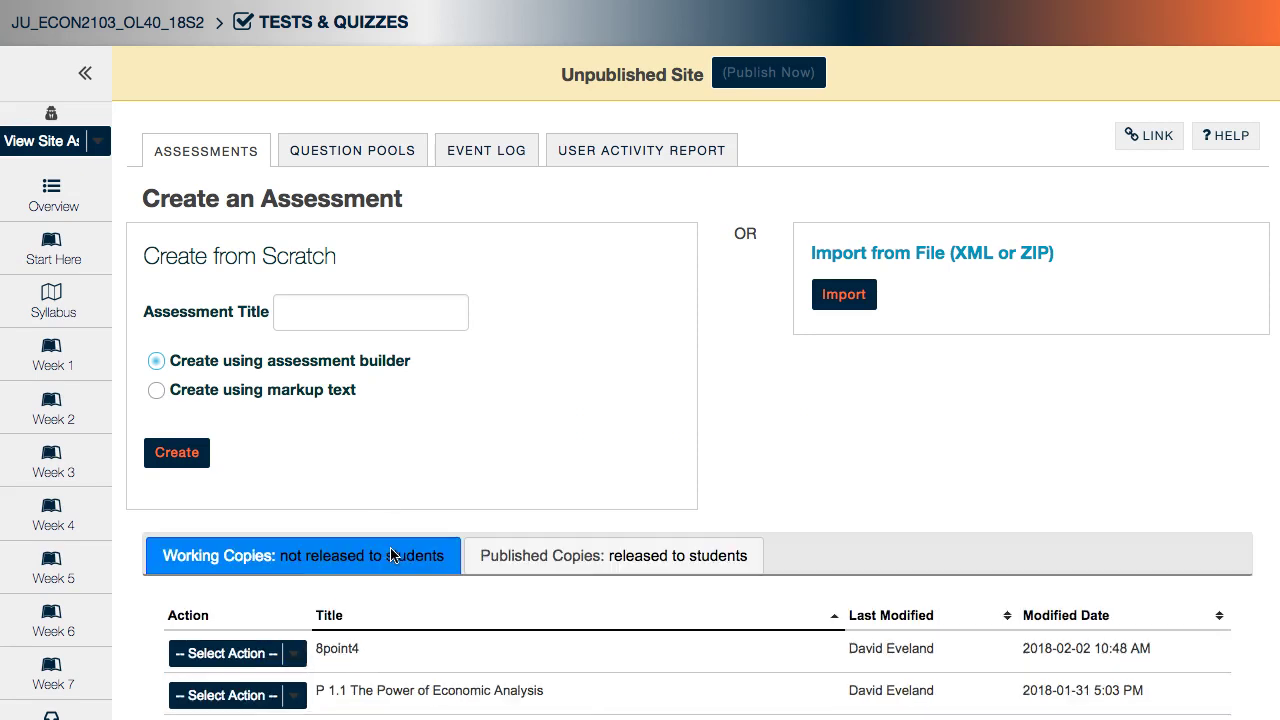
scroll(390, 555, "down", 3)
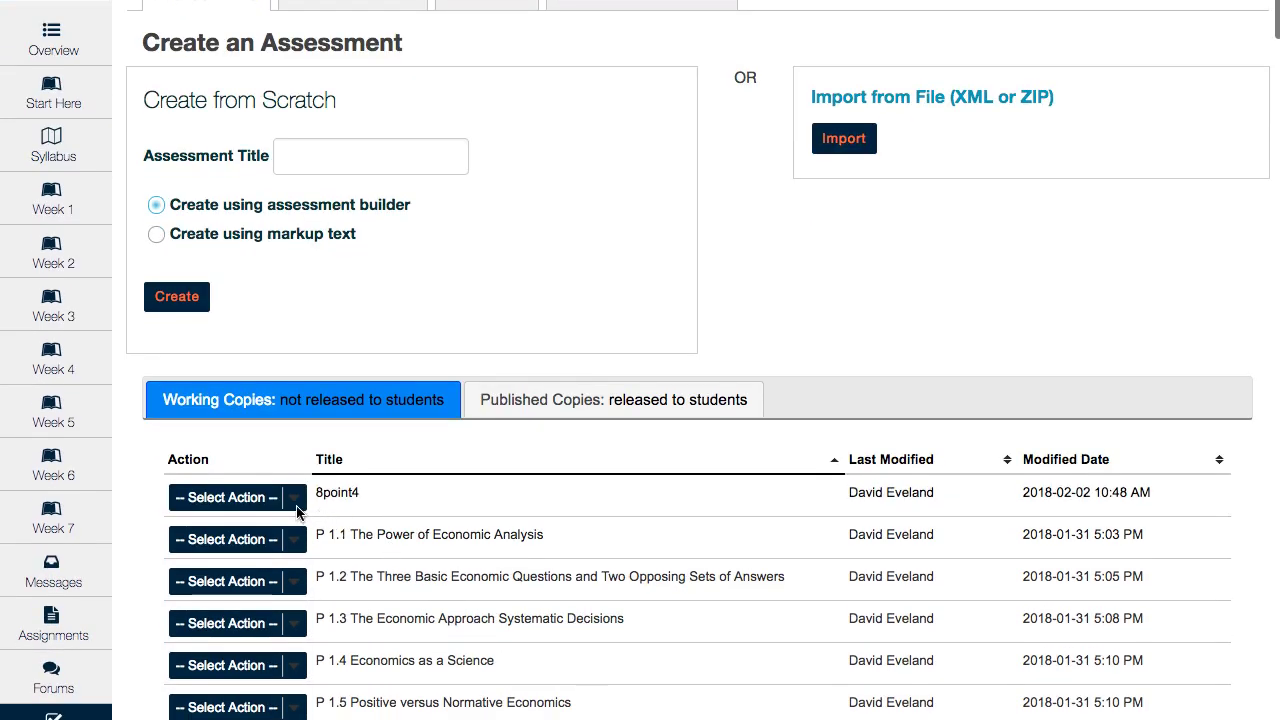
left_click(297, 500)
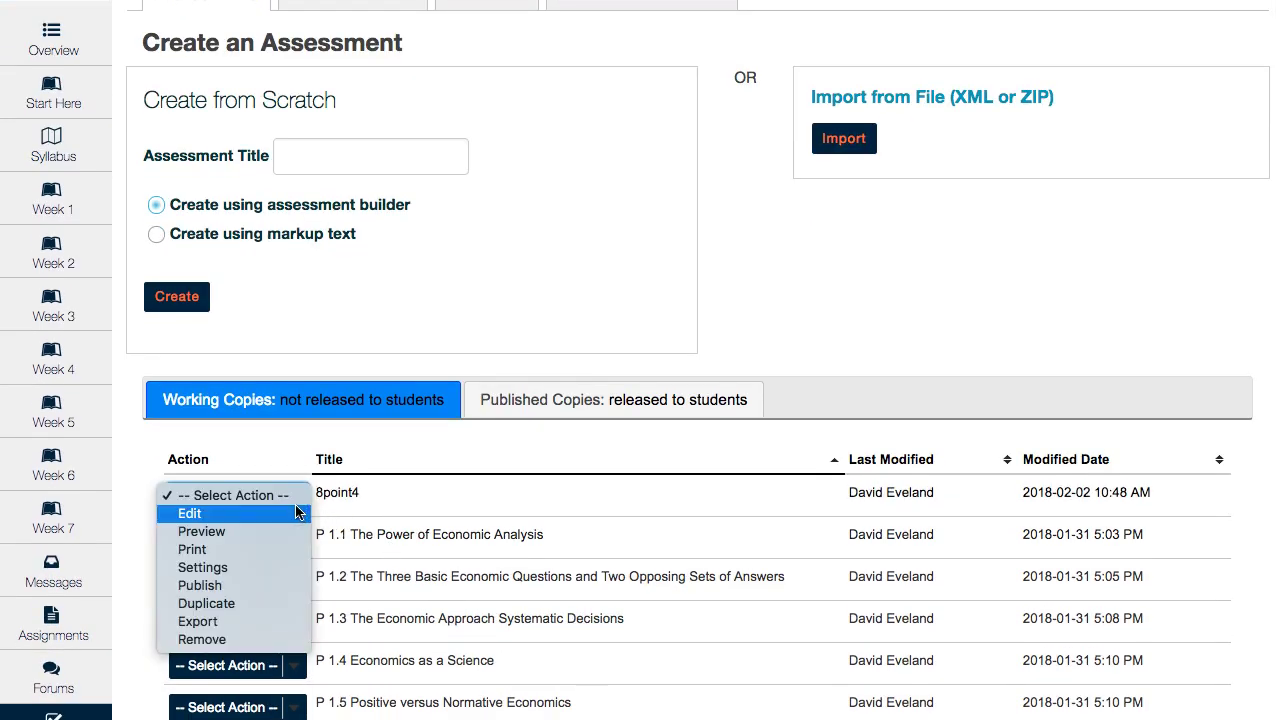
left_click(262, 570)
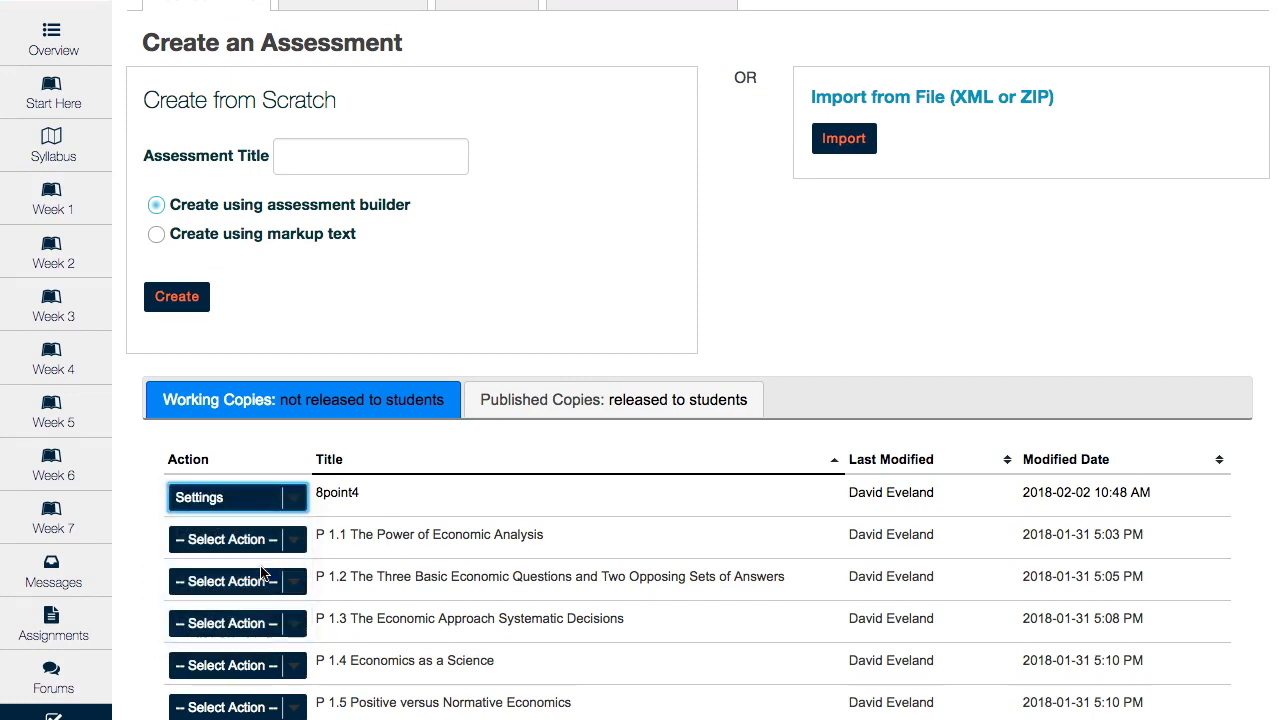
left_click(390, 309)
left_click(373, 277)
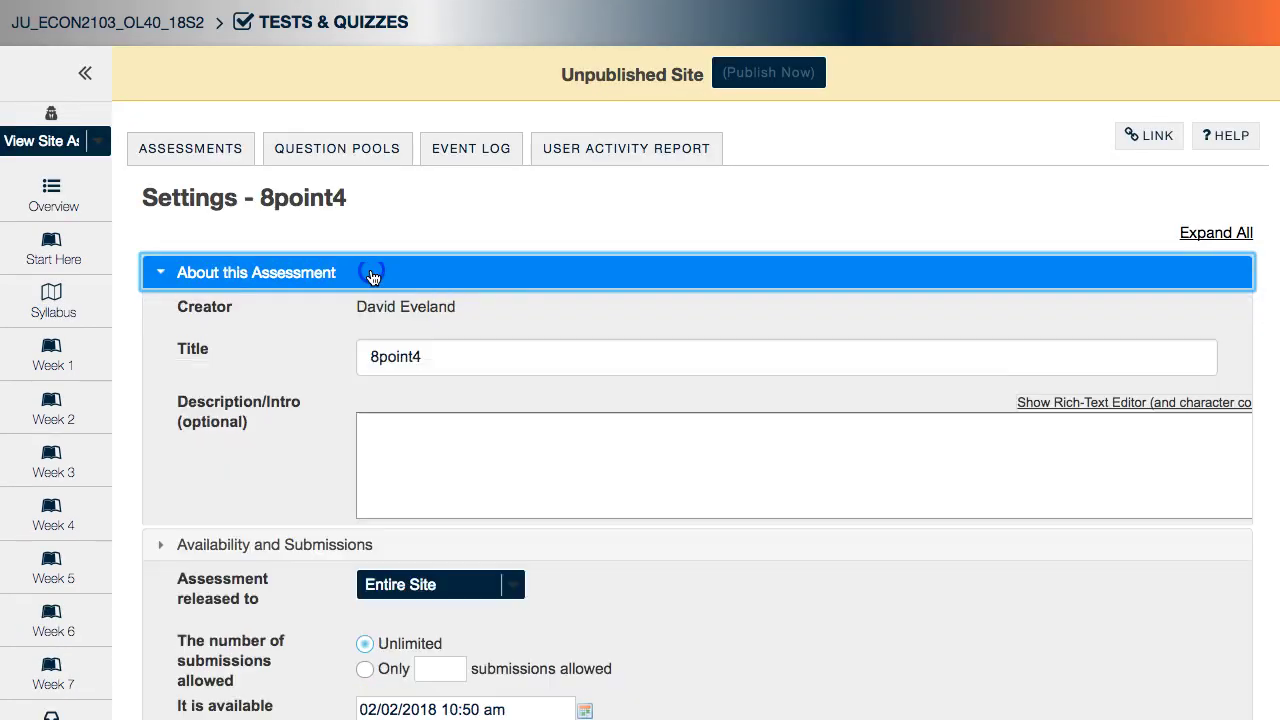
Retitle the assessment "P 8.4 Other Components of National Income Accounting", save the settings, and check its place in the working copies.
double_click(385, 364)
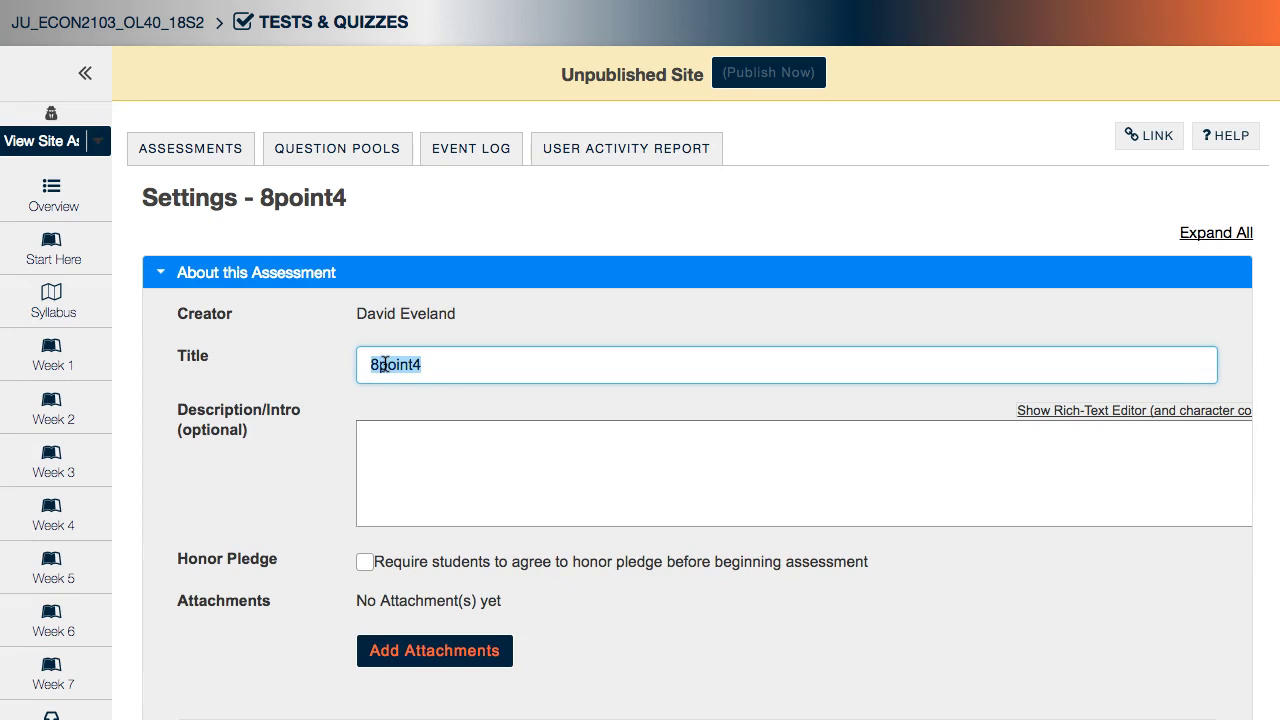
type("P8.4 Other Components of National Income Accounting")
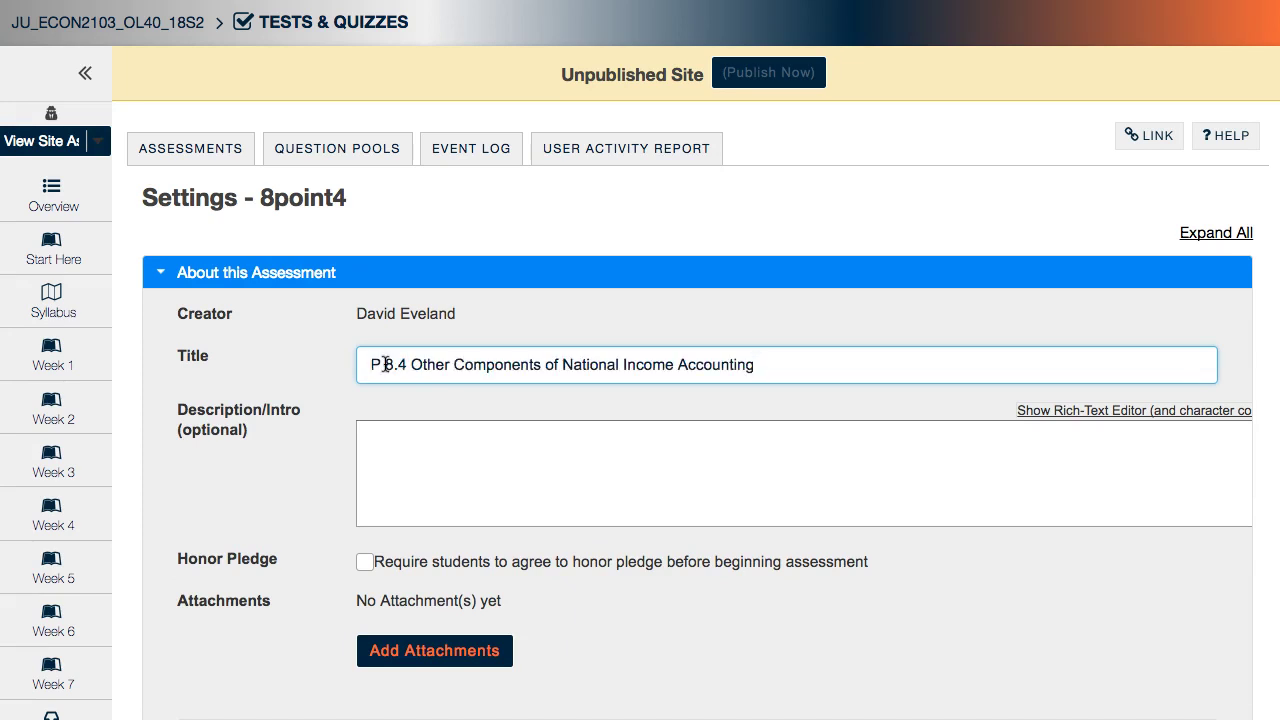
left_click(385, 364)
scroll(385, 364, "down", 5)
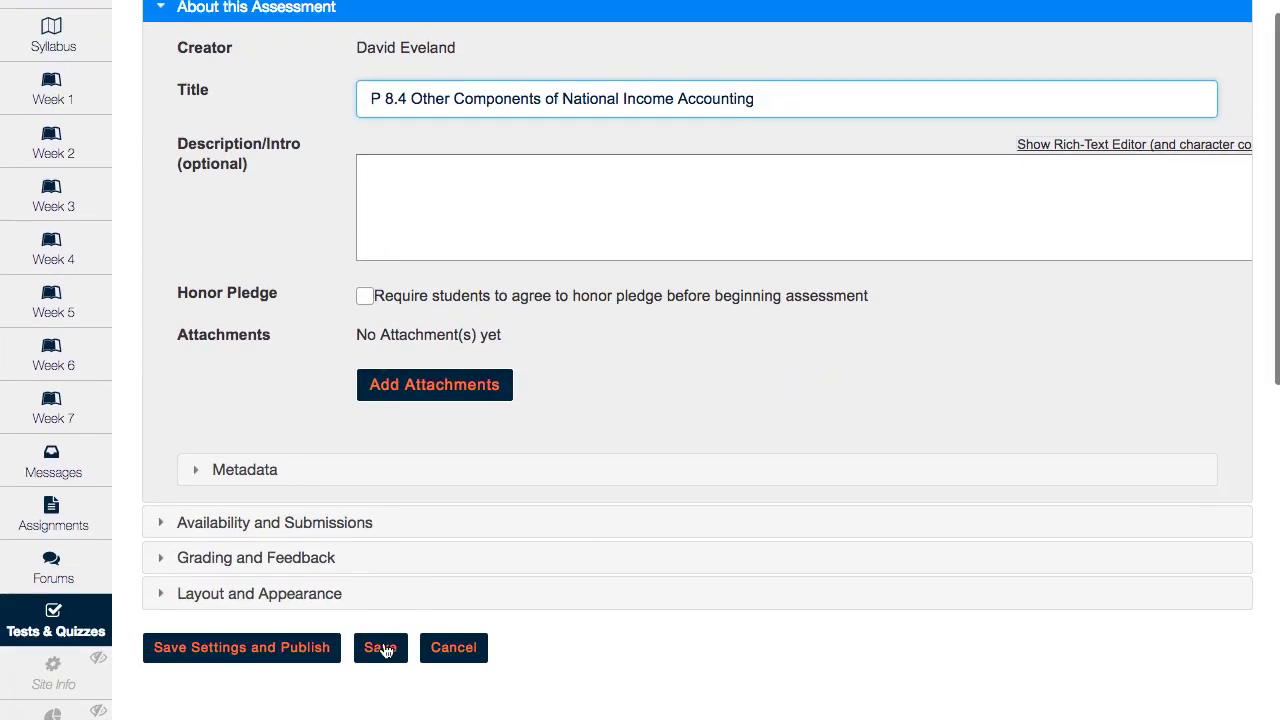
left_click(381, 648)
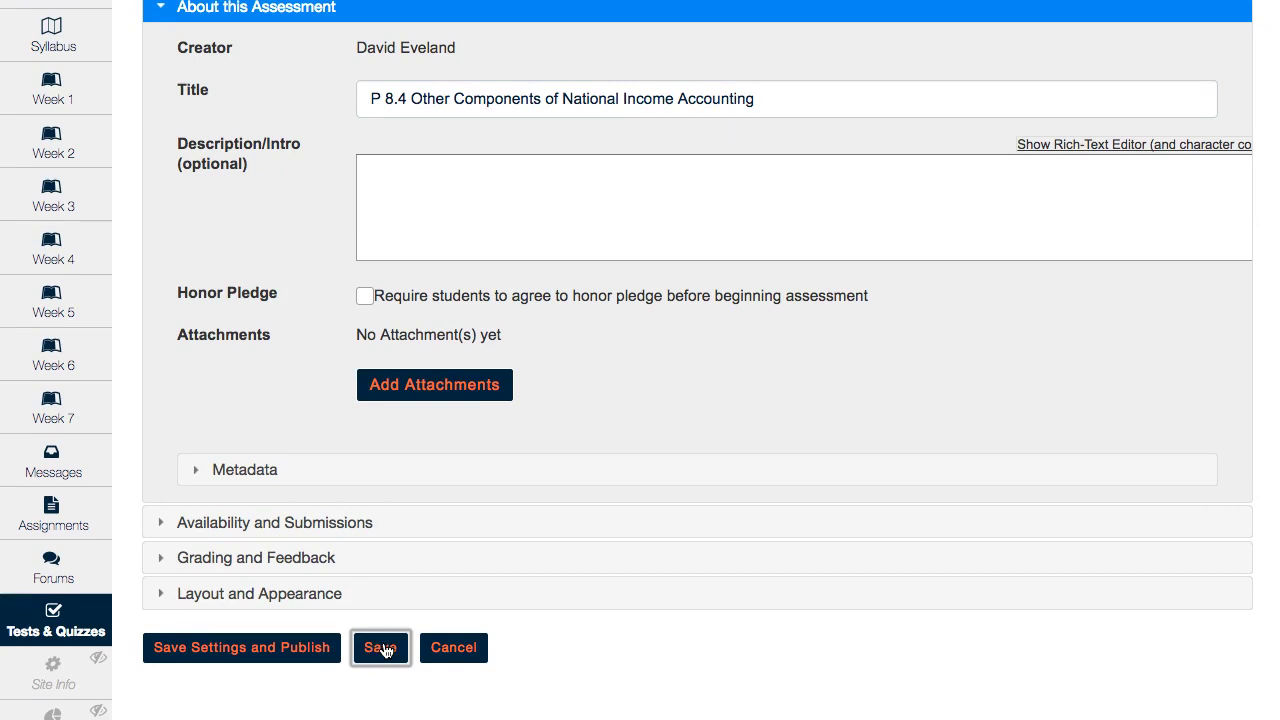
scroll(385, 650, "down", 10)
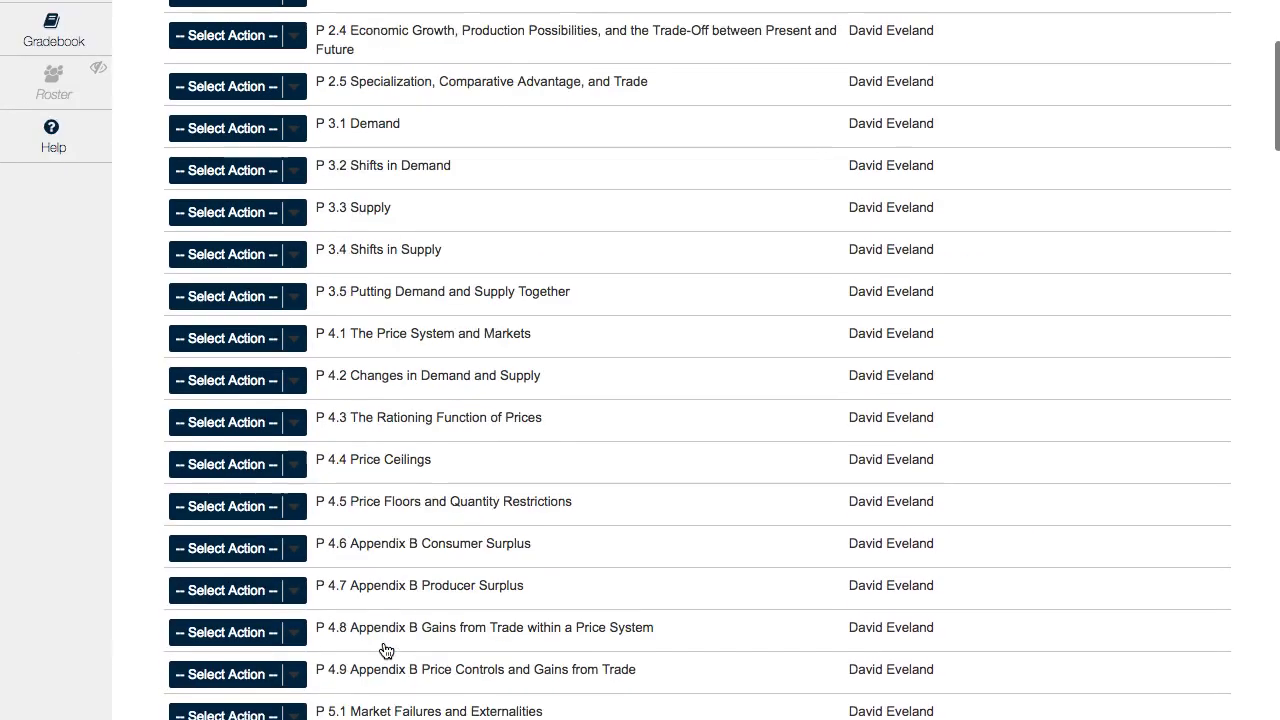
scroll(386, 651, "down", 8)
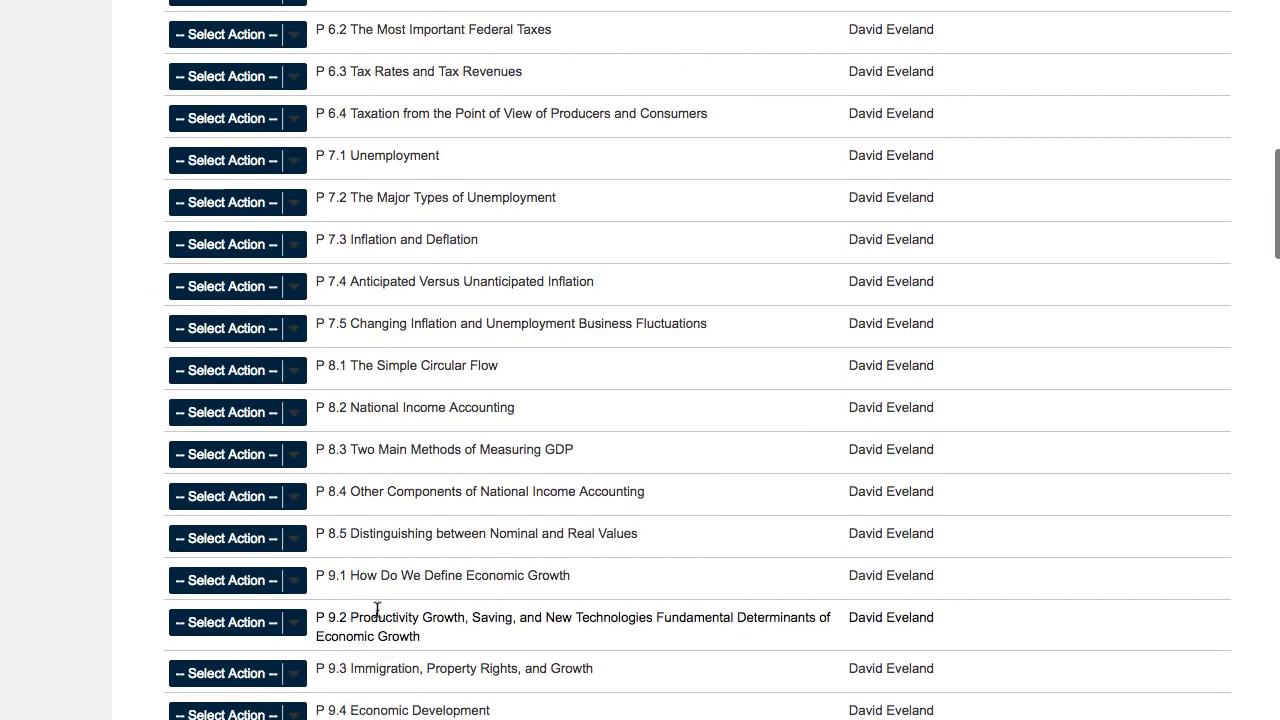